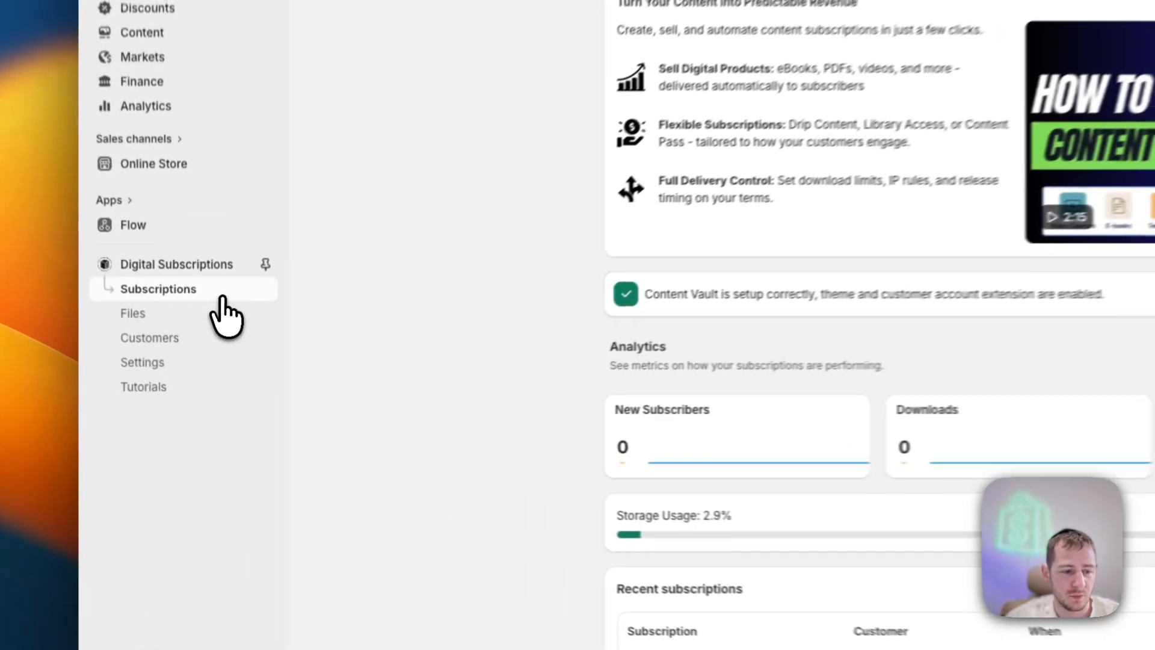
Step: Create a new Content Drip subscription and name it "12 Week Fitness Program"
left_click(202, 370)
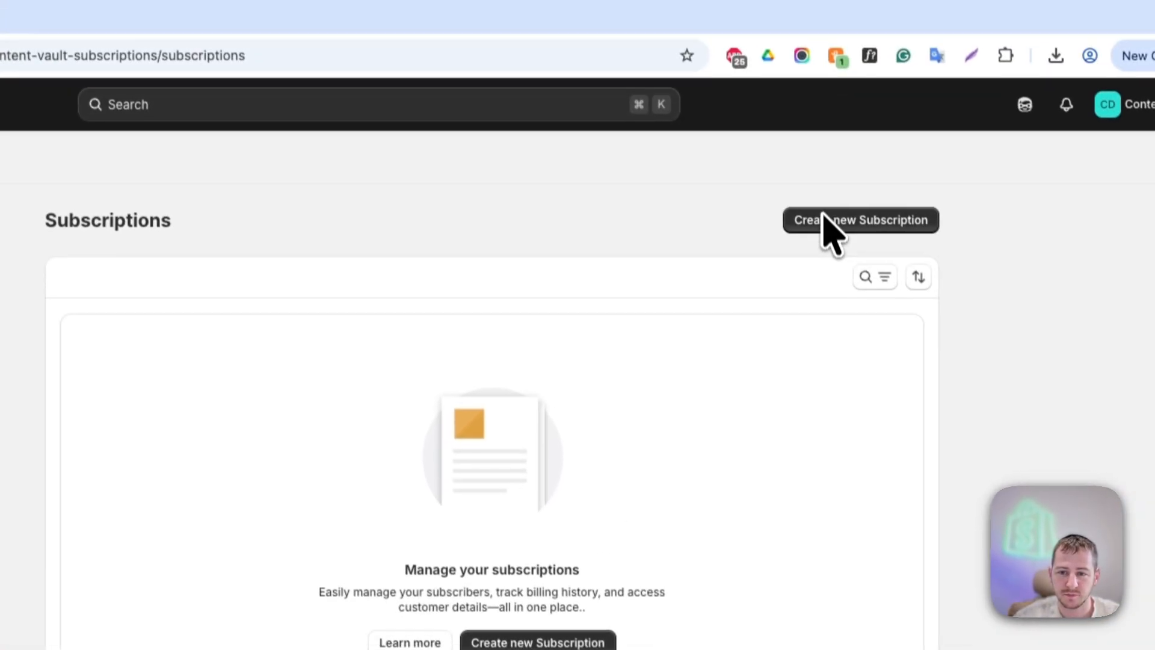
left_click(788, 61)
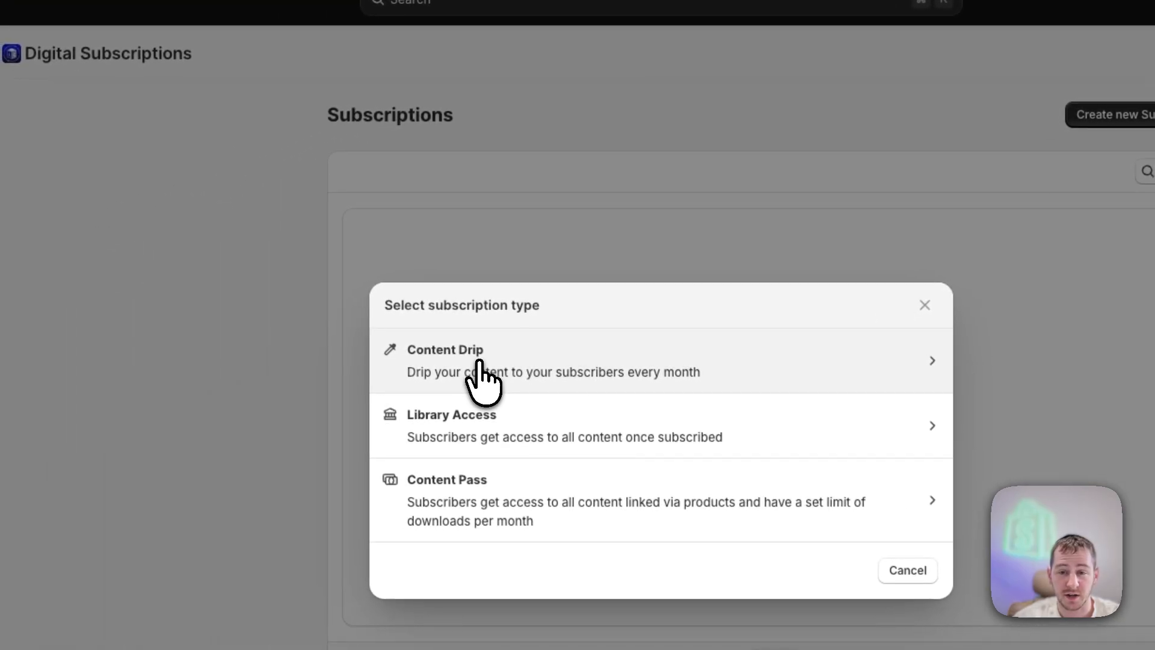
left_click(554, 361)
left_click(556, 276)
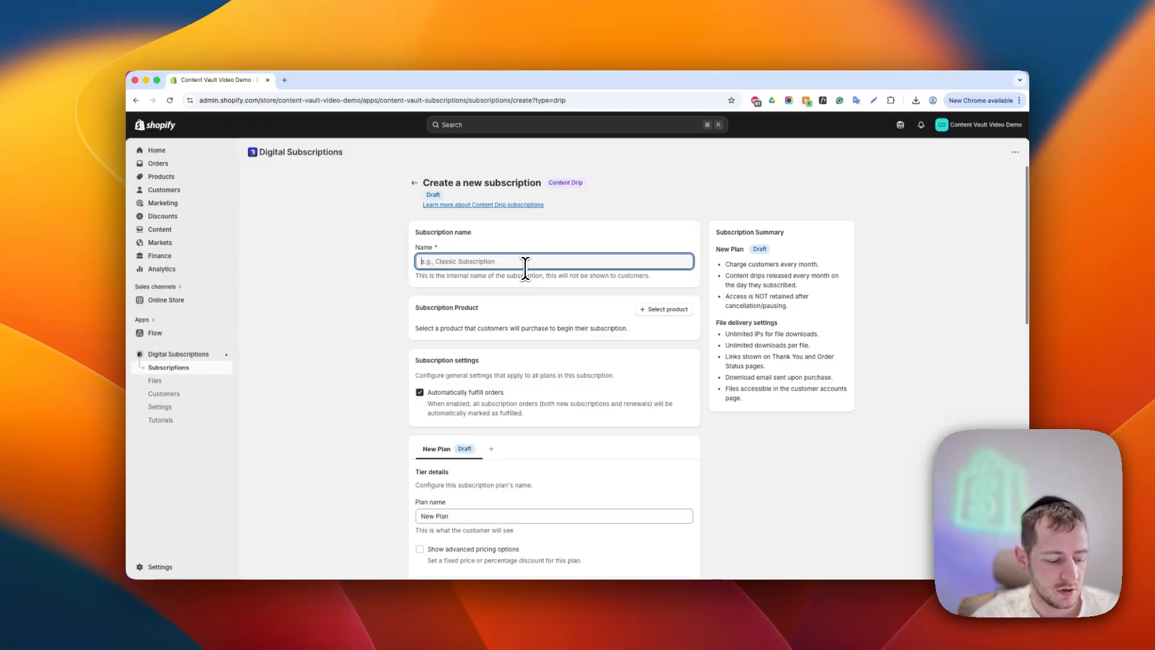
type("12 Week Fitness")
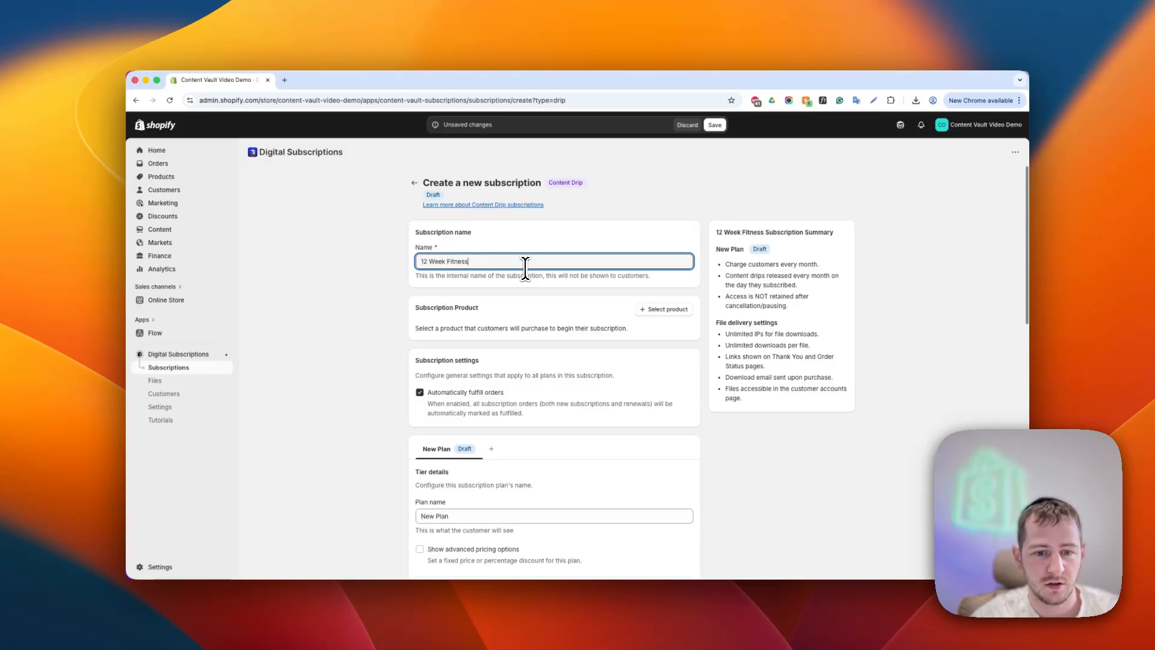
type(" Program")
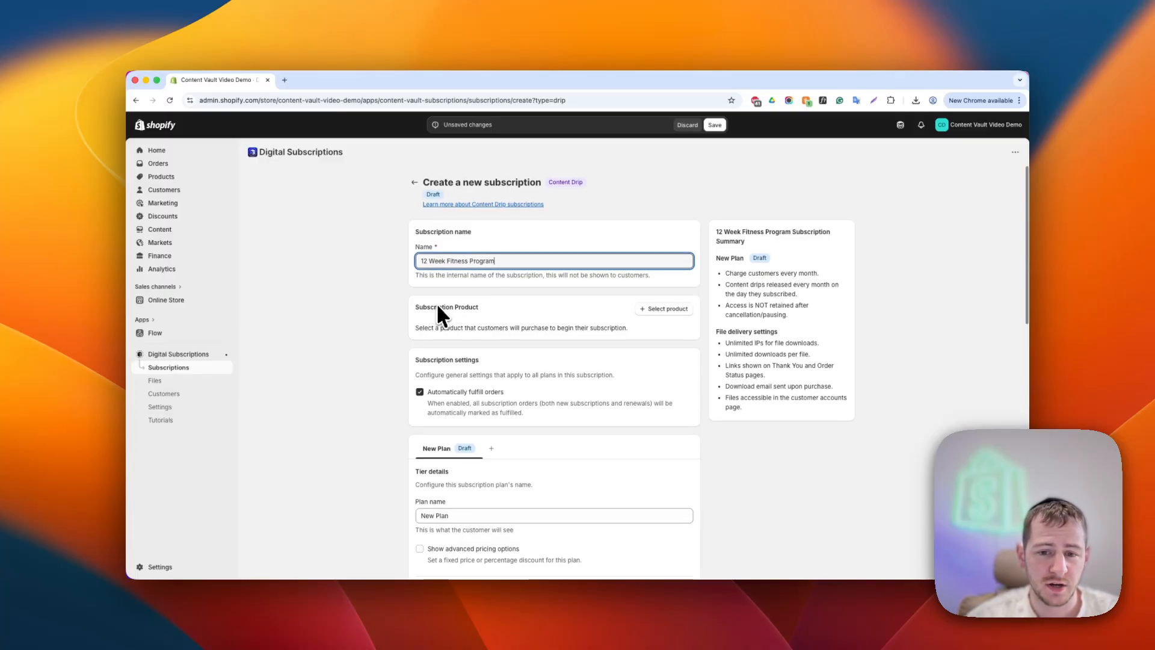
Step: Add the 12-Week Body Transformation Program as the subscription product
scroll(541, 307, "down", 1)
left_click(646, 294)
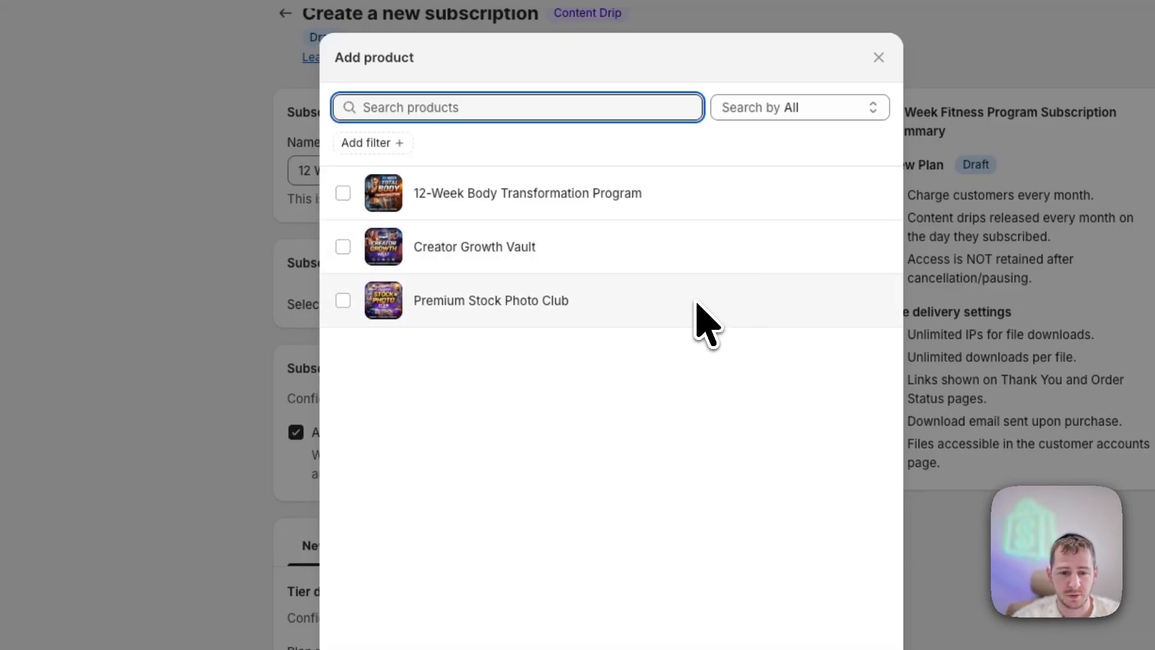
left_click(408, 195)
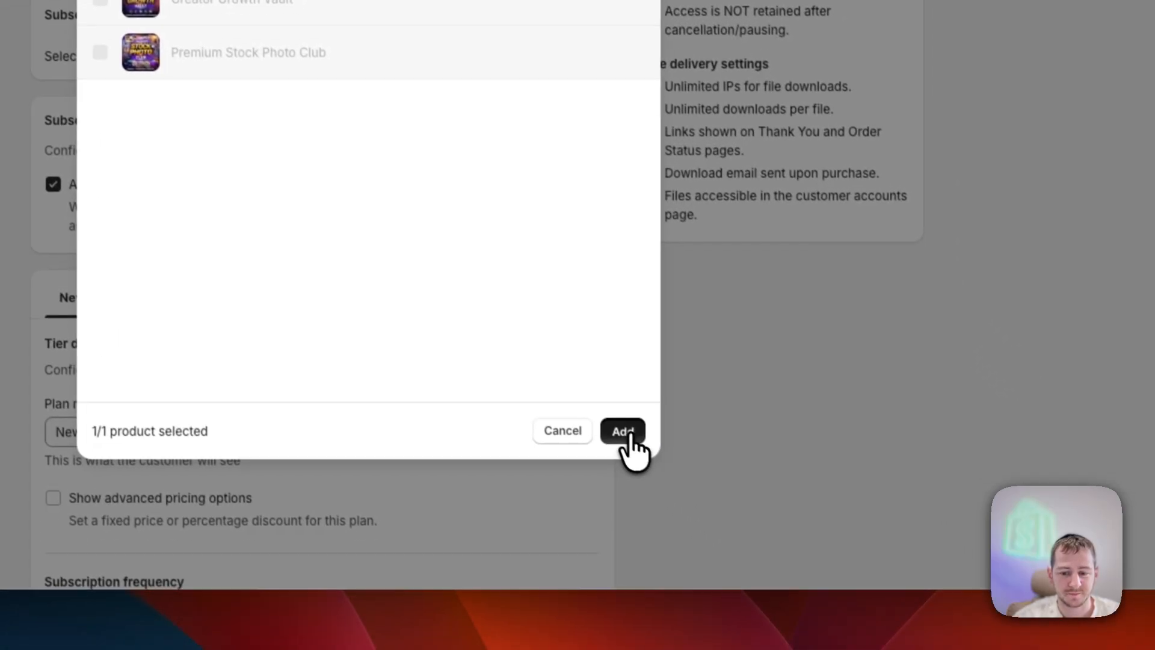
left_click(866, 649)
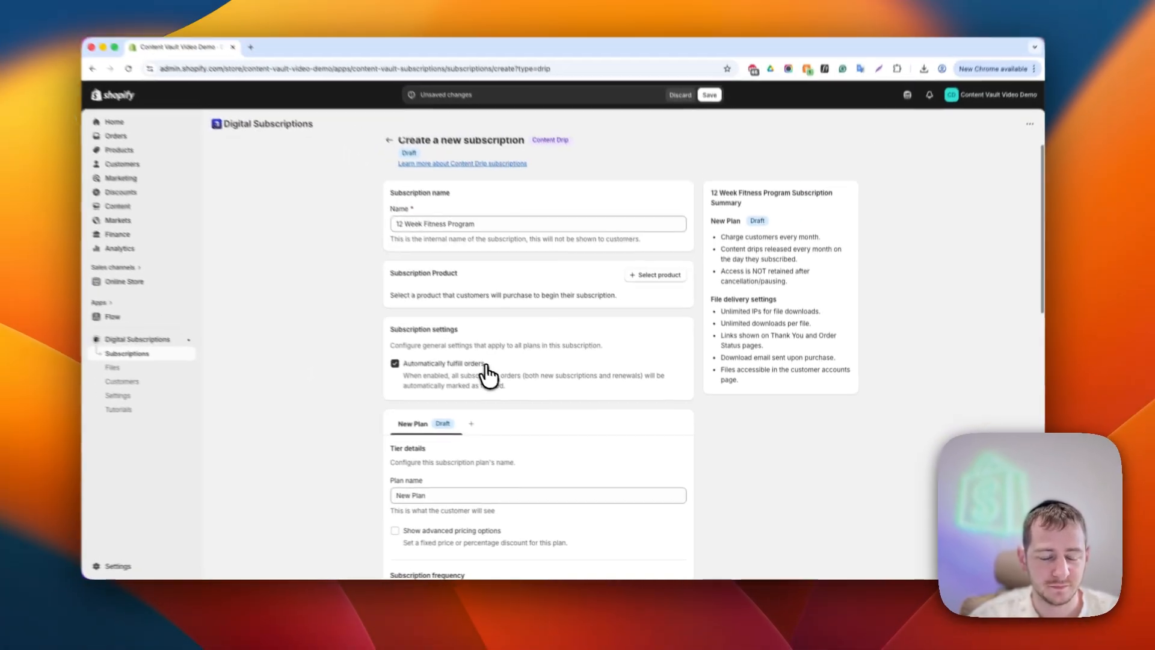
Step: Rename the subscription plan as "Monthly"
scroll(487, 374, "down", 3)
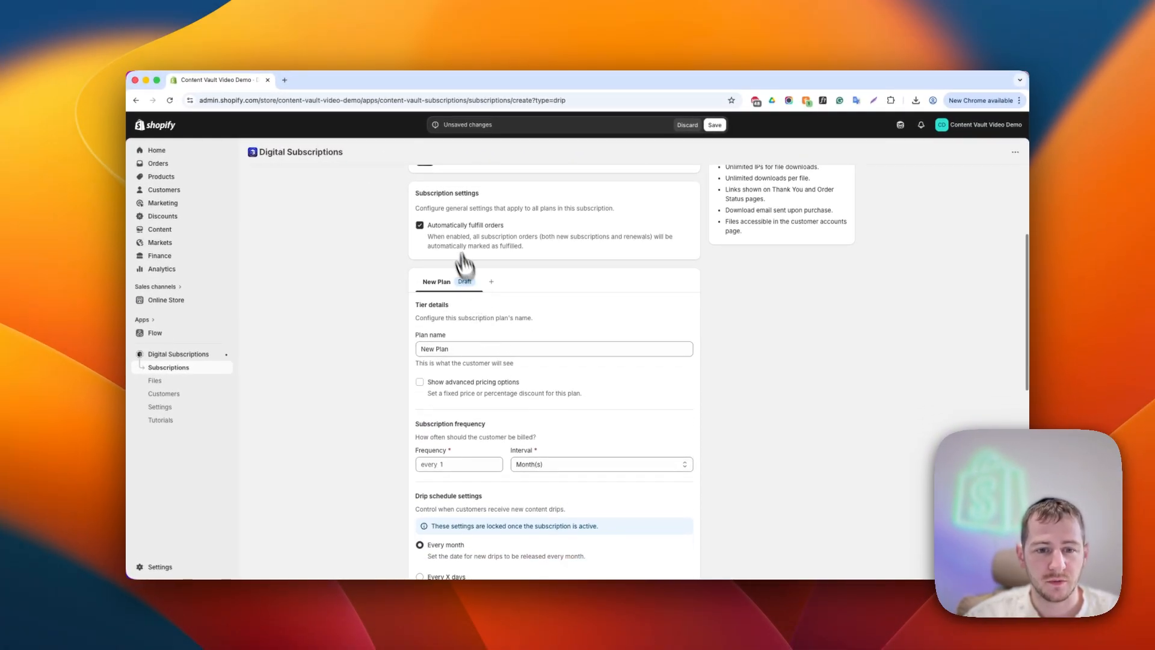
scroll(457, 253, "down", 2)
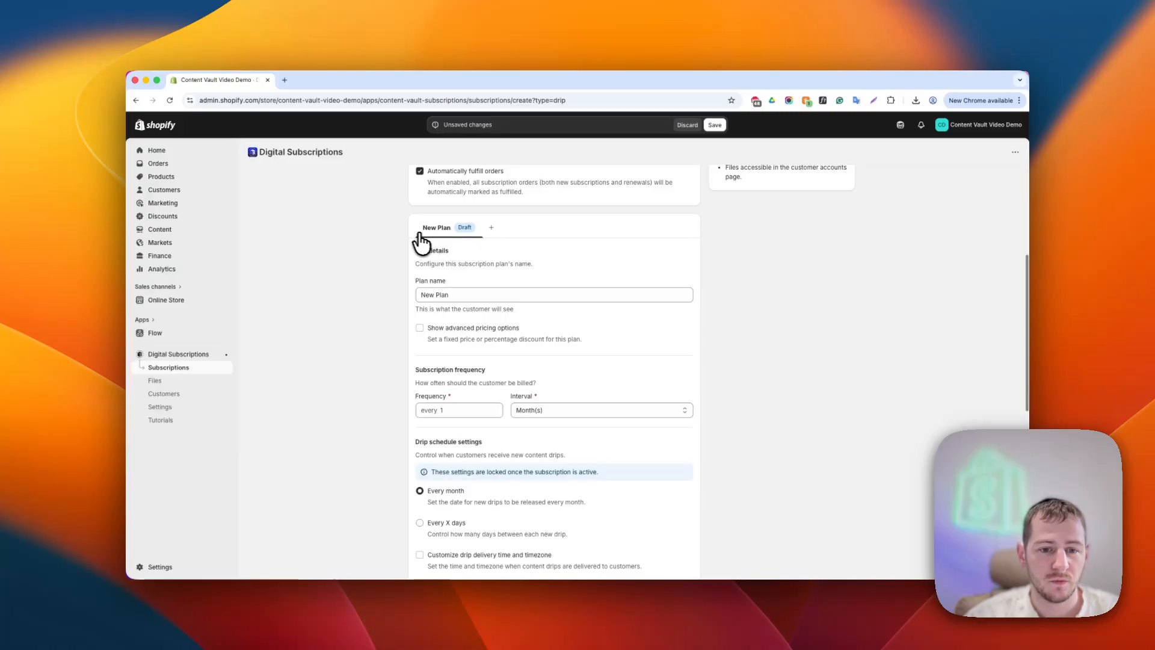
scroll(414, 240, "down", 2)
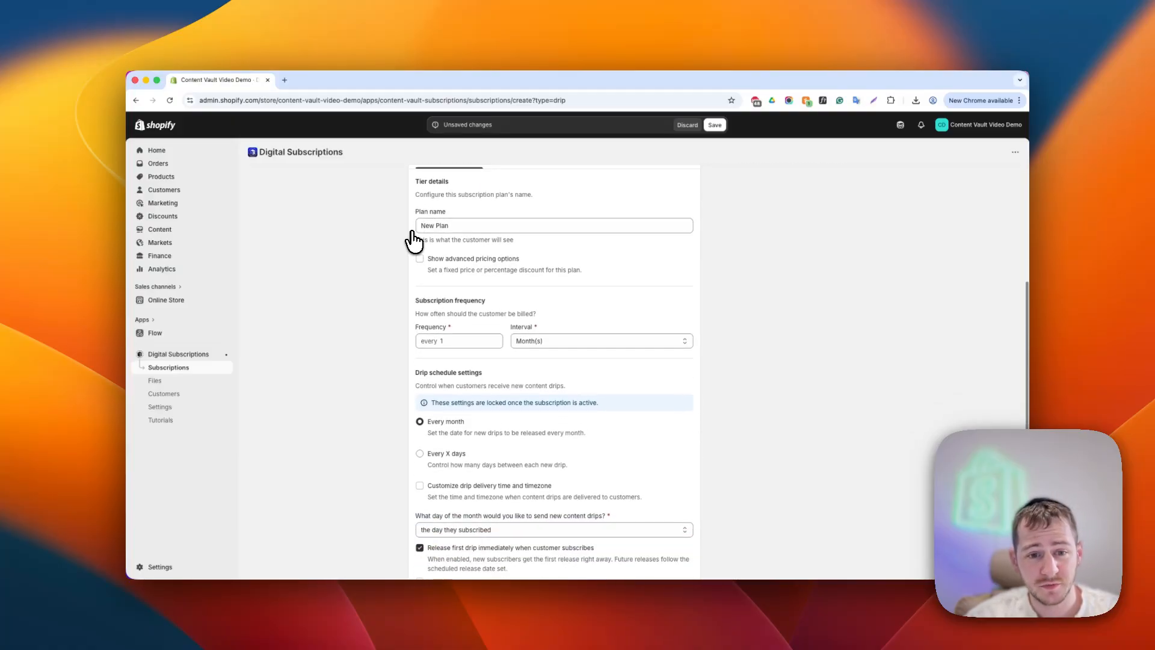
scroll(413, 238, "up", 2)
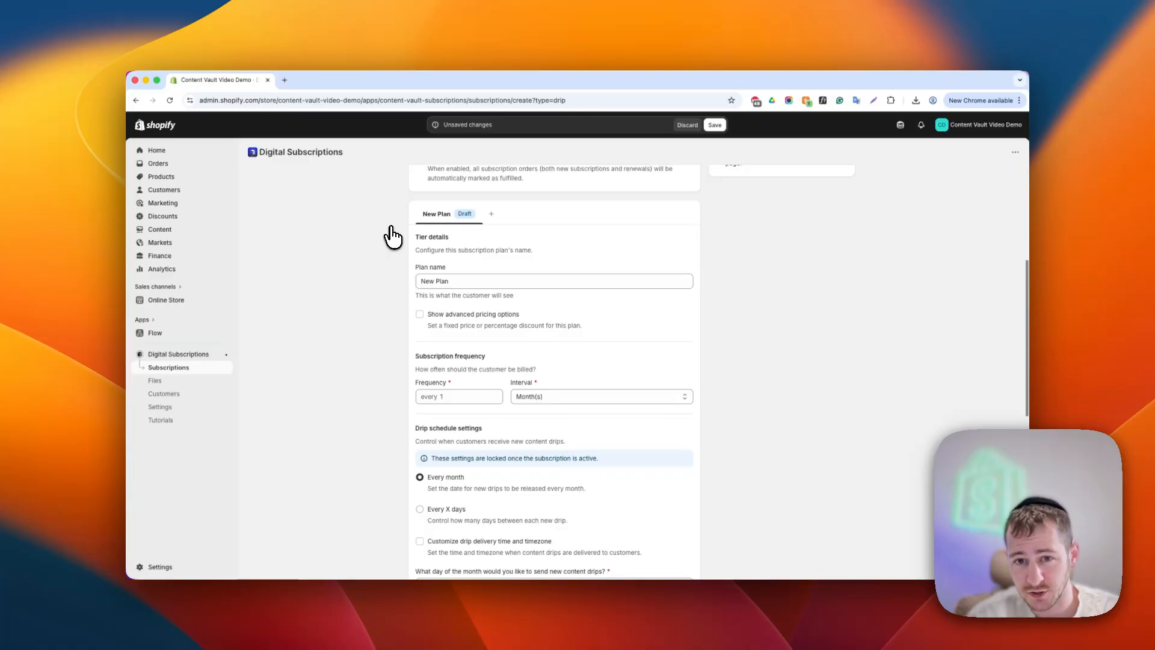
scroll(559, 222, "down", 1)
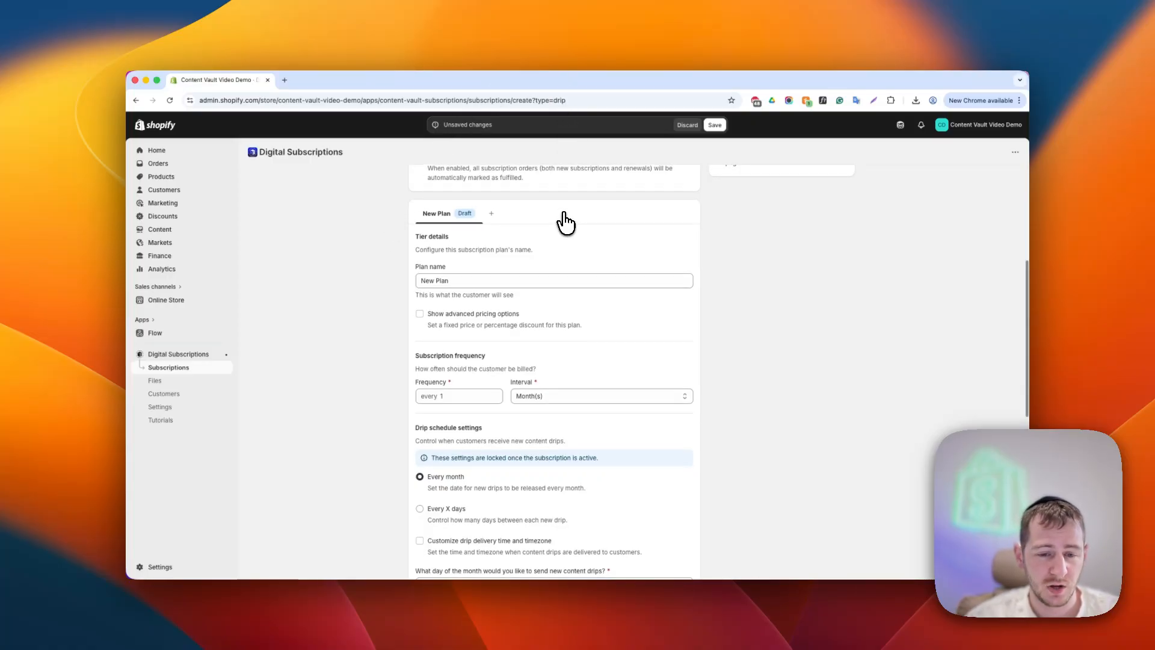
left_click(460, 277)
triple_click(461, 278)
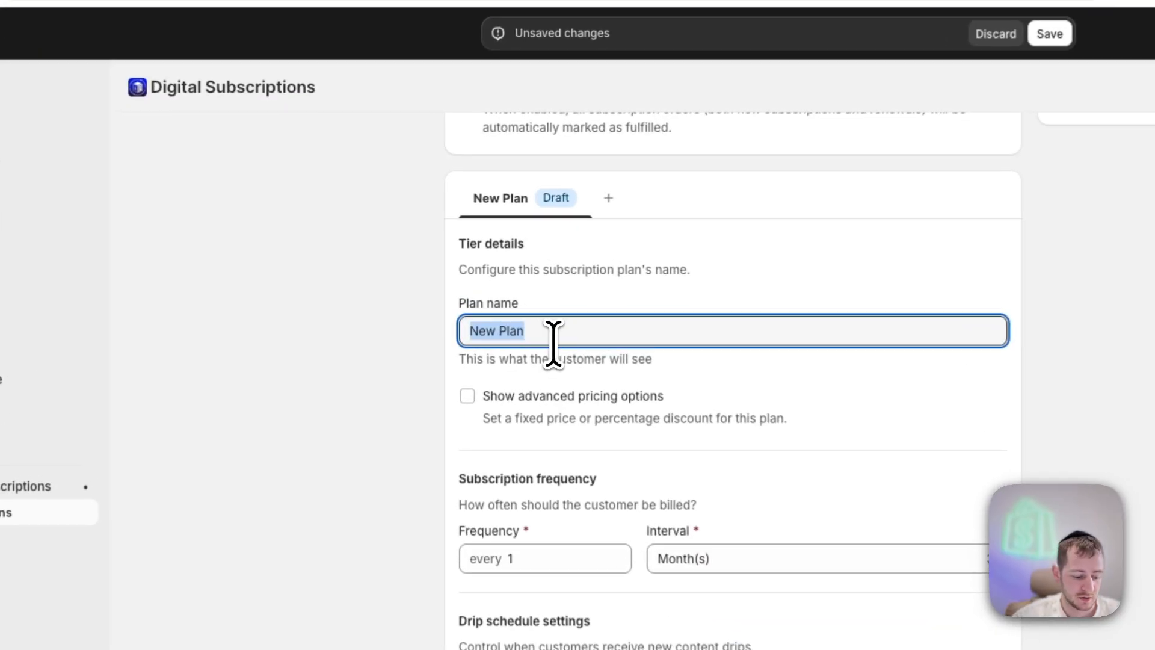
type("Monthly")
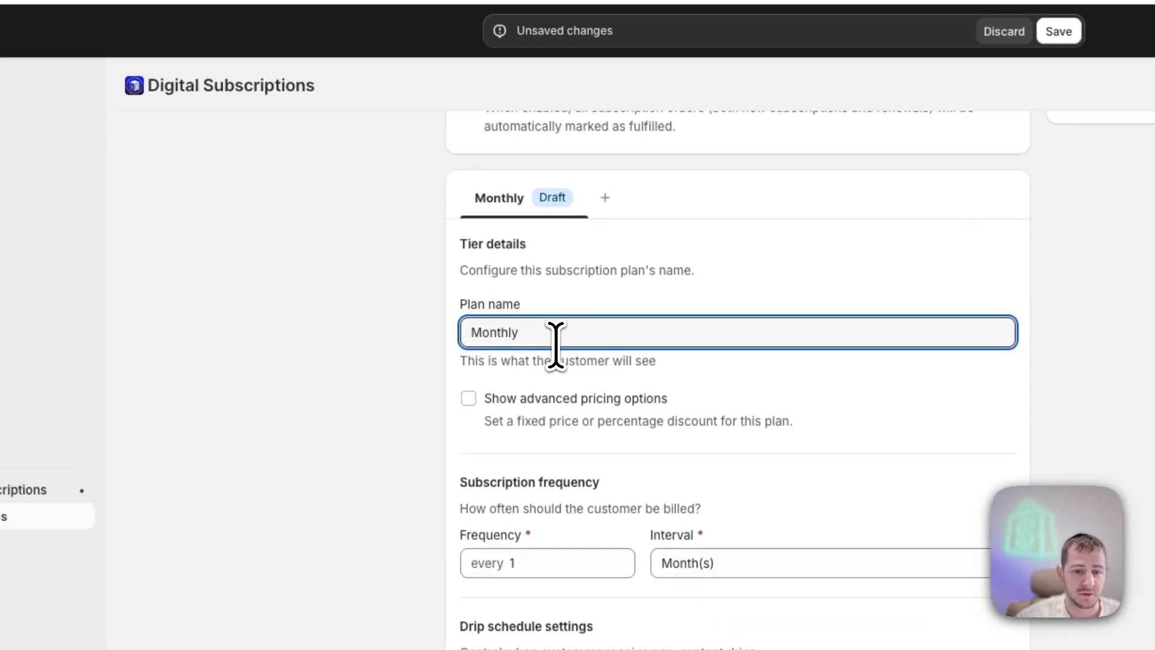
Step: Show the plan's advanced pricing options, switch from fixed price to percentage discount, and turn advanced pricing off again
left_click(527, 400)
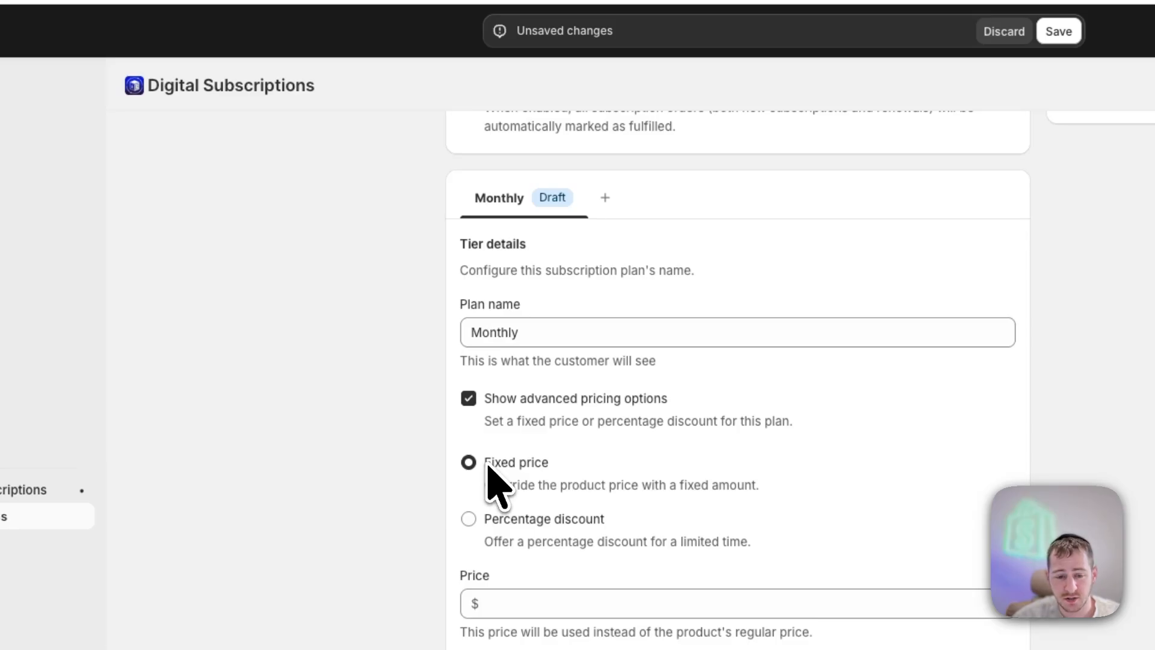
left_click(500, 518)
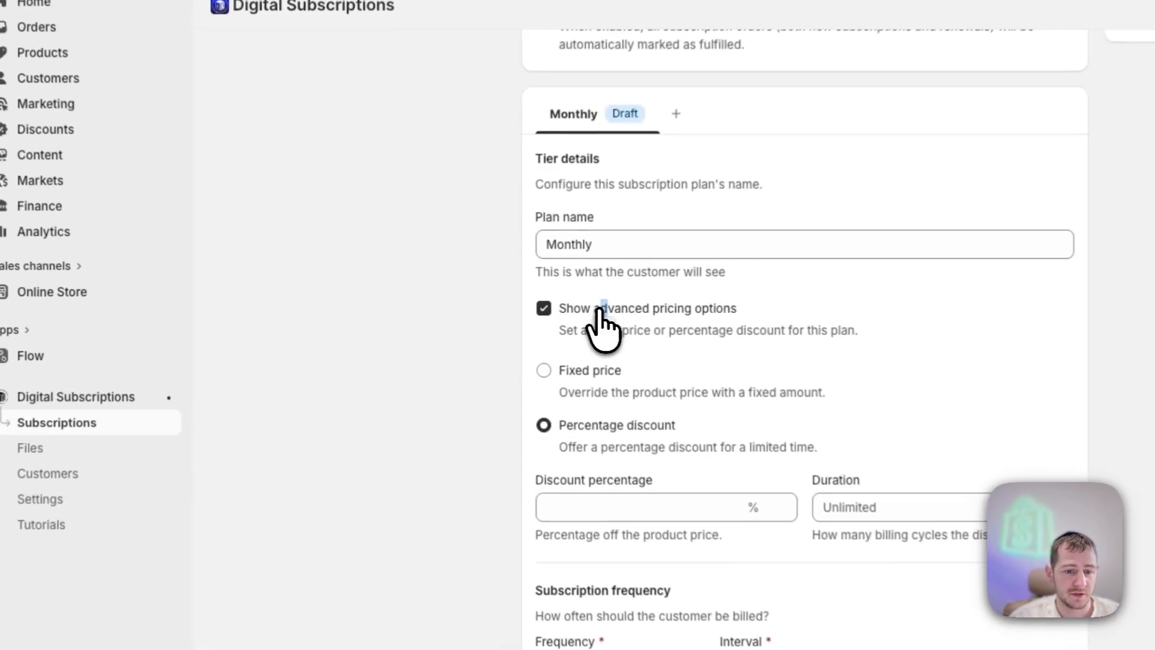
left_click(428, 309)
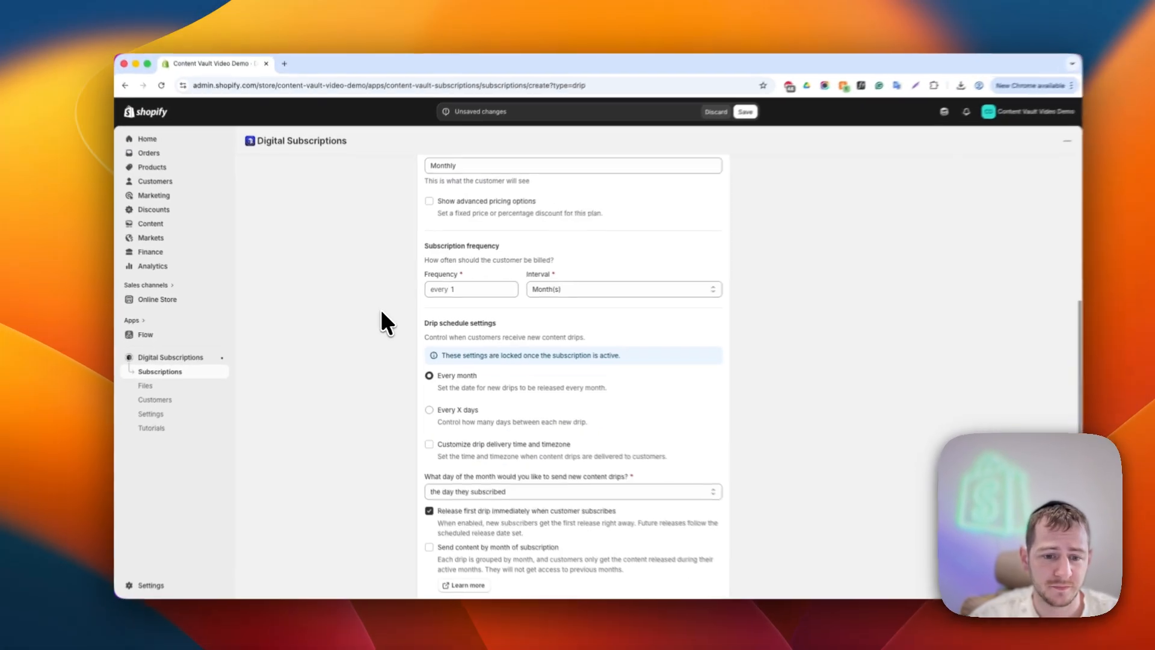
Step: Try a billing frequency of 7 for the Monthly plan and restore it to every 1 month
scroll(439, 319, "down", 3)
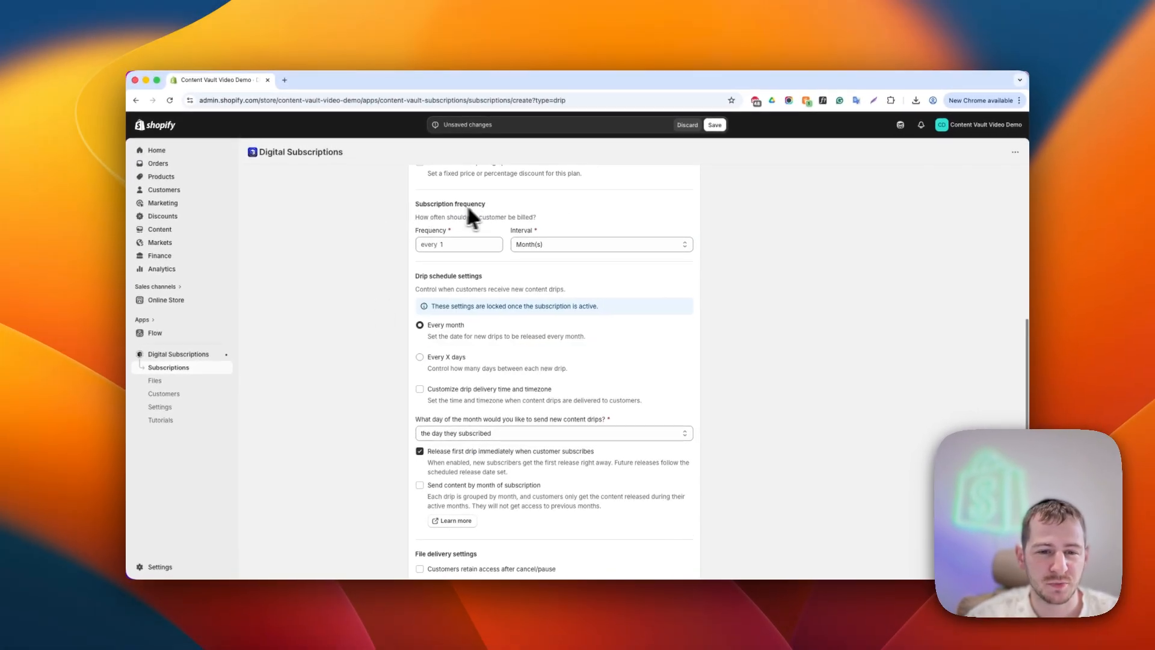
left_click(445, 244)
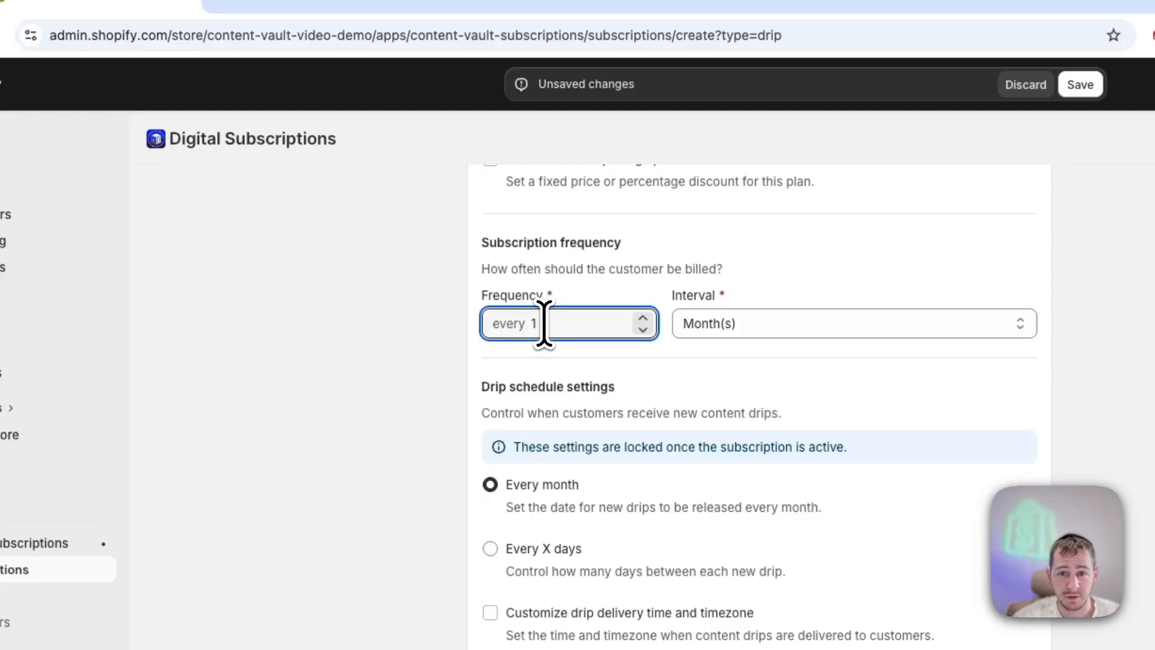
scroll(547, 325, "up", 5)
scroll(842, 289, "up", 3)
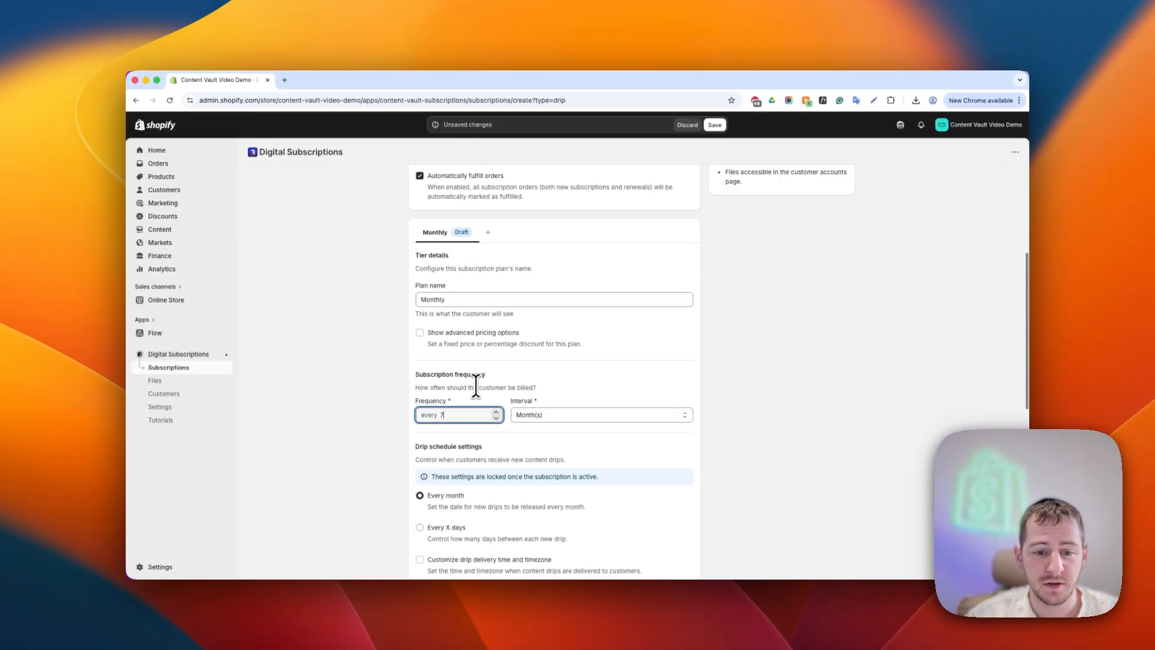
scroll(541, 385, "down", 1)
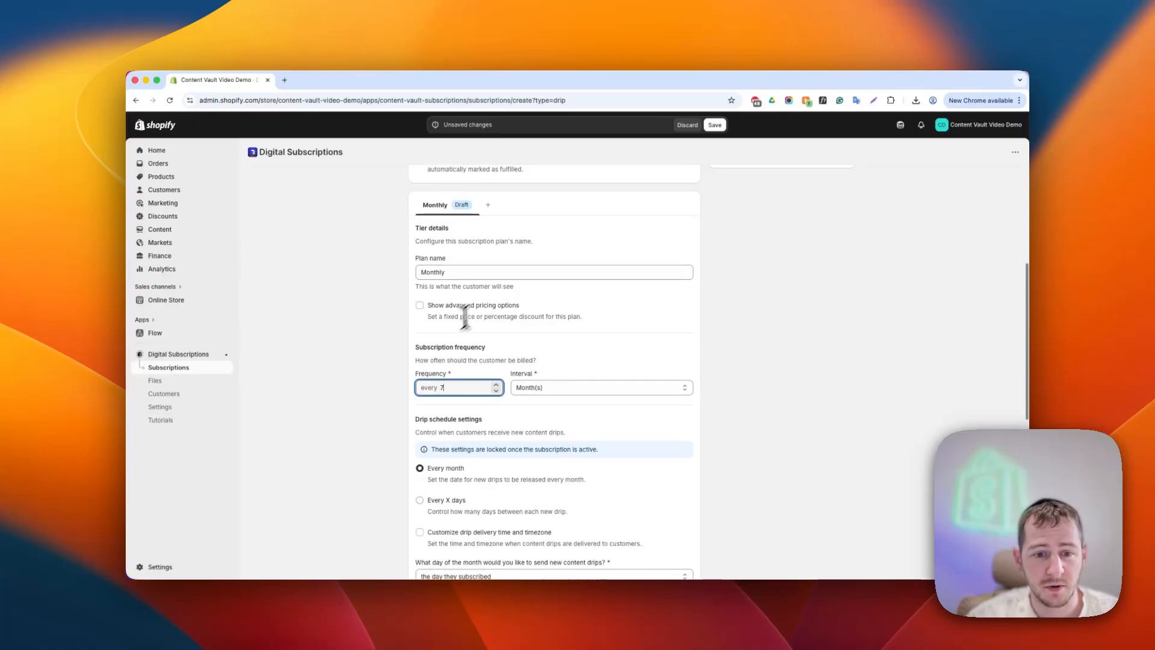
left_click(649, 353)
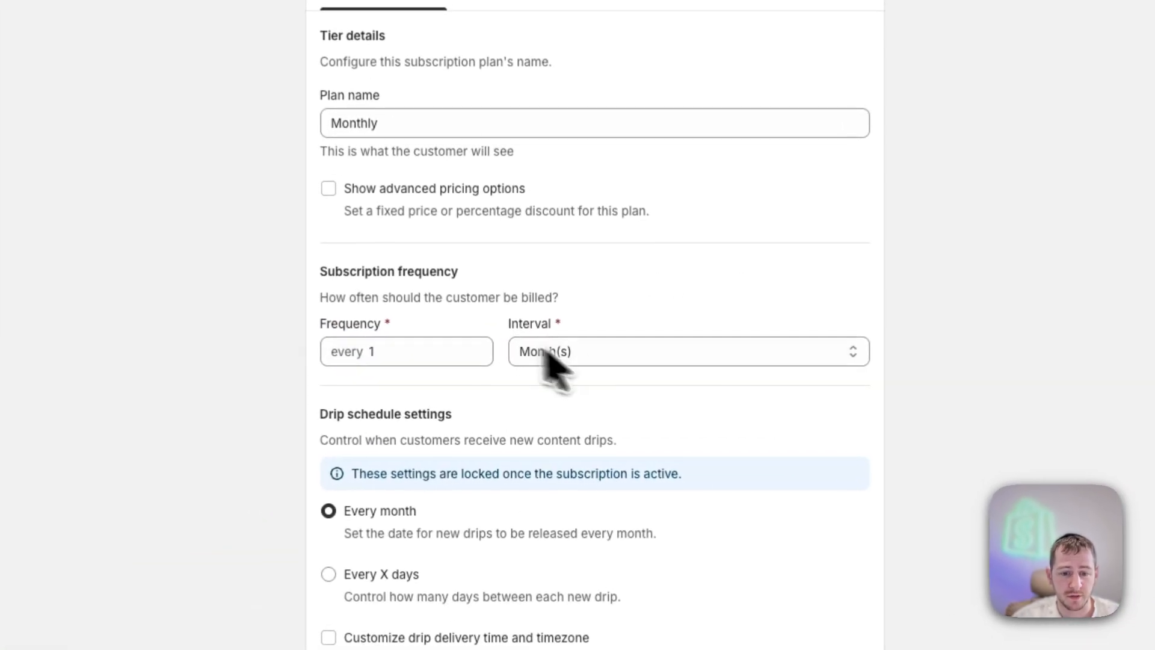
Step: Turn on the custom drip delivery time and timezone to see its fields, and turn it off again
scroll(794, 403, "down", 5)
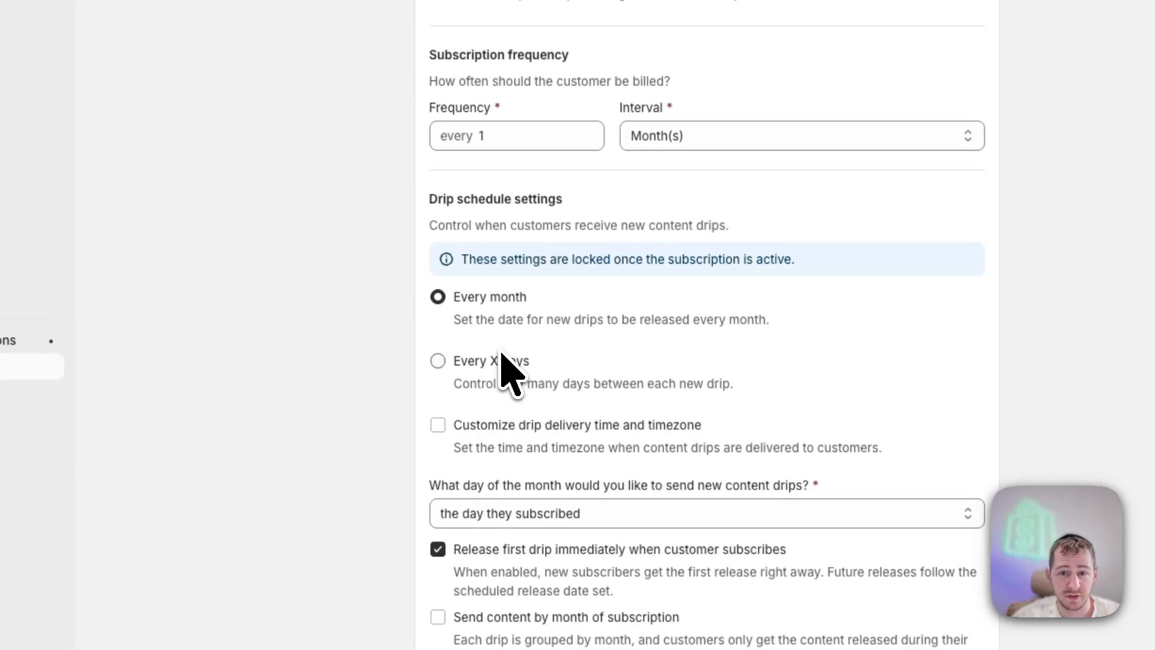
scroll(502, 358, "down", 2)
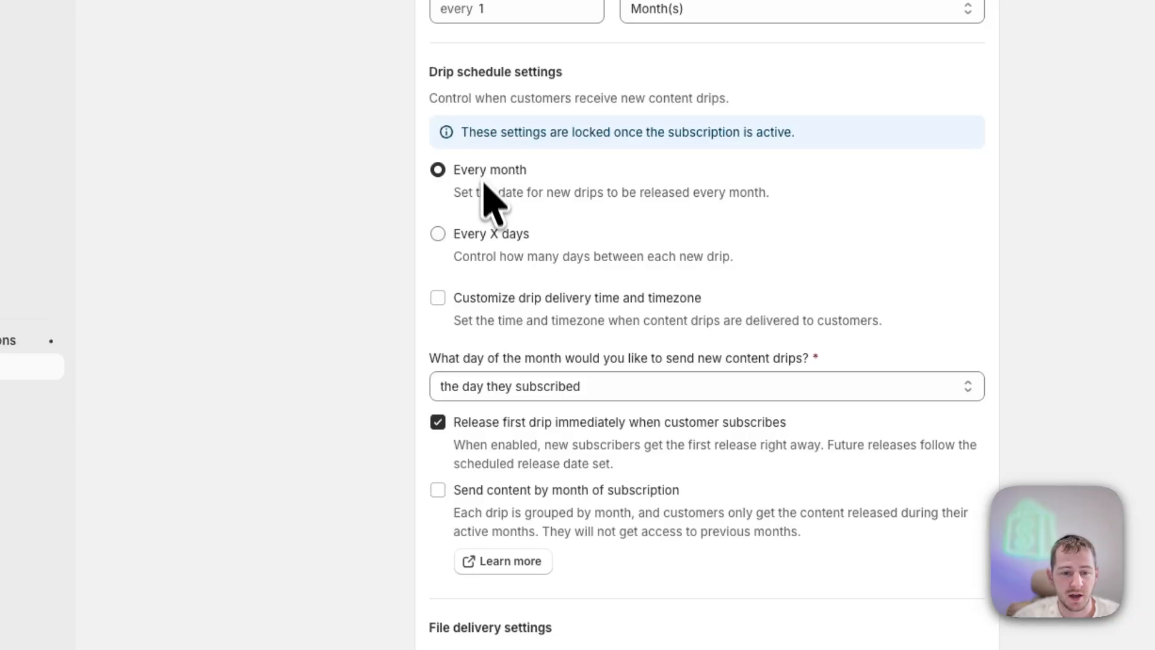
left_click(536, 307)
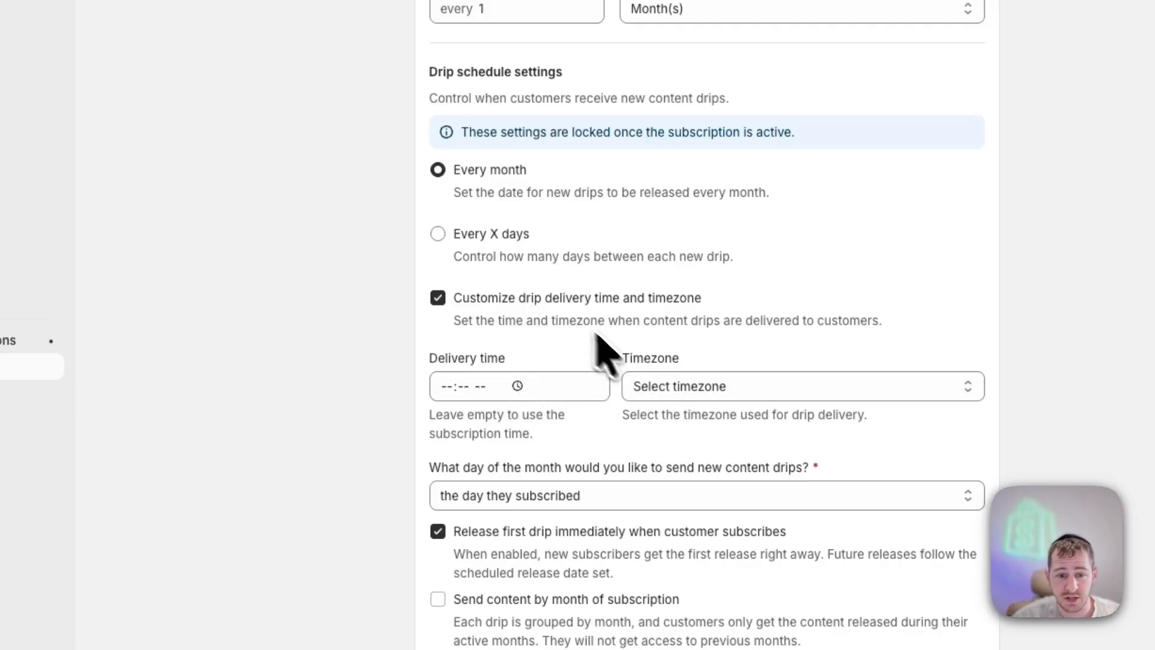
left_click(559, 300)
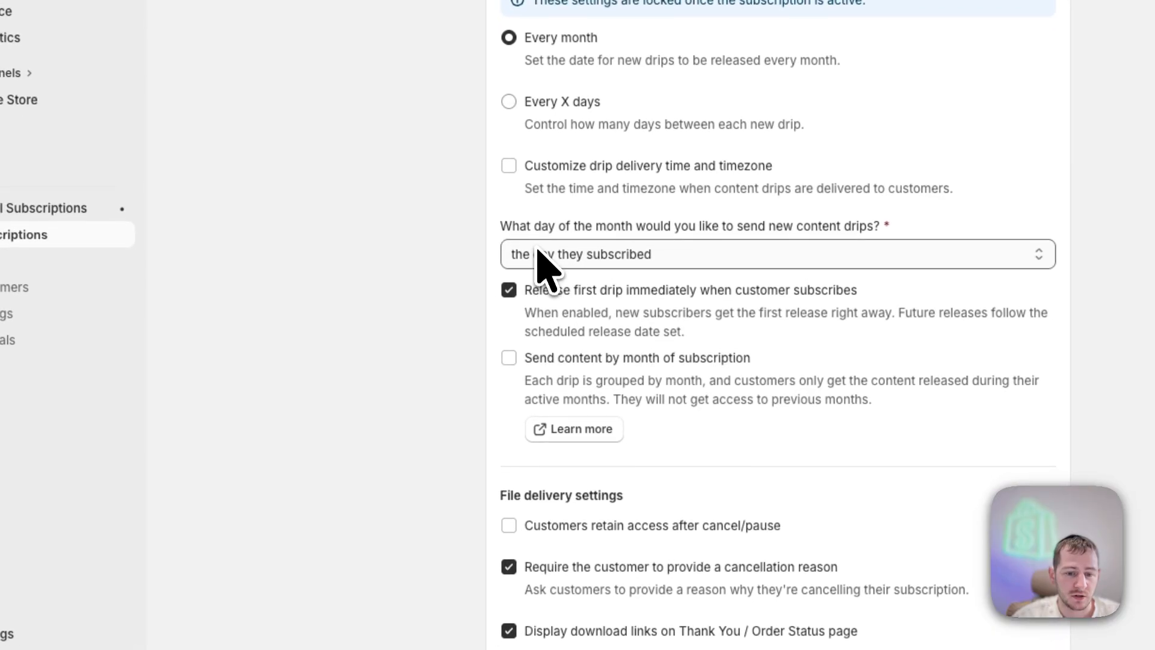
Step: Look through the available days of the month for content drips, keeping the day they subscribed
left_click(669, 254)
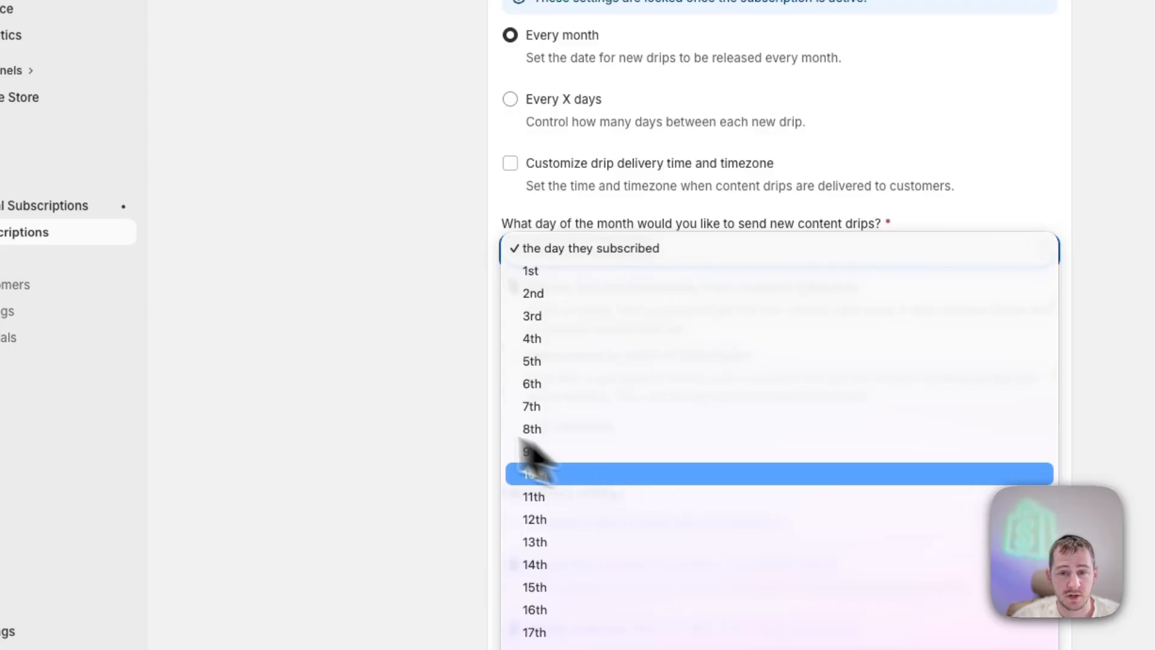
left_click(400, 418)
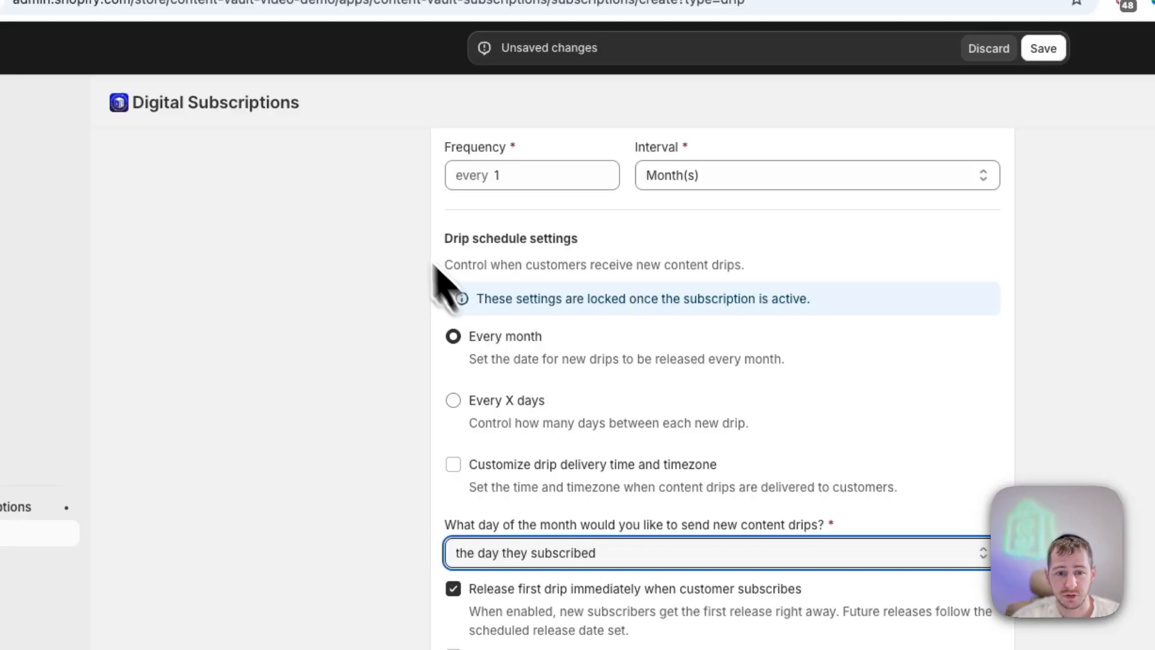
left_click(391, 232)
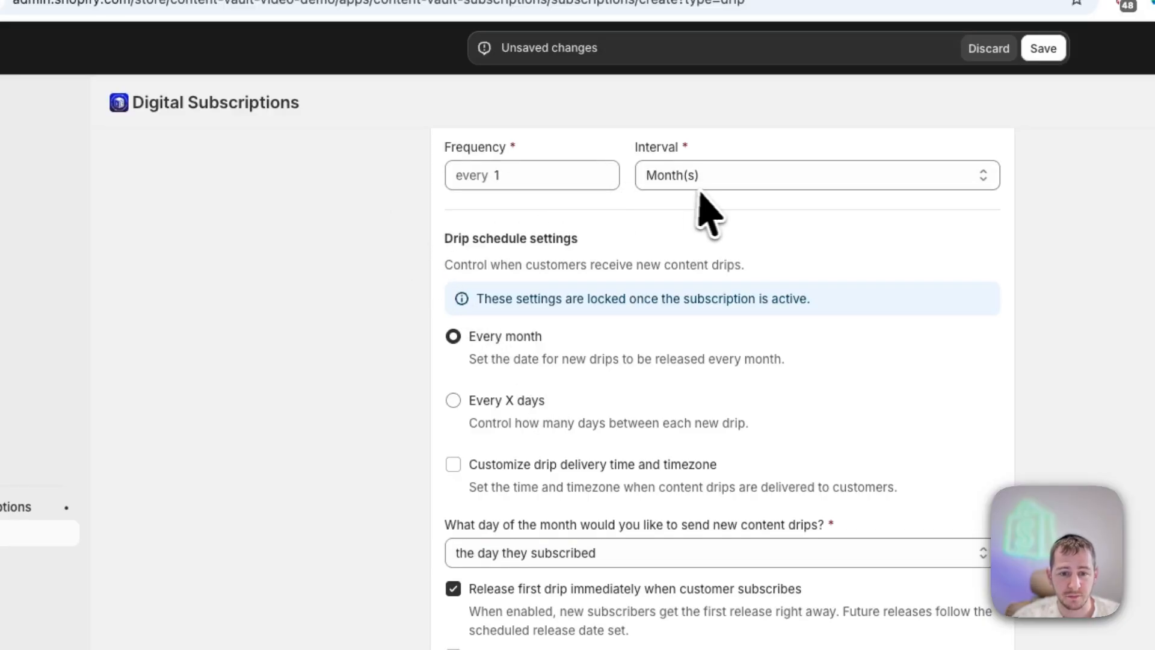
Step: Switch the drip schedule to Every X days and send new content drips every 7 days
left_click(489, 403)
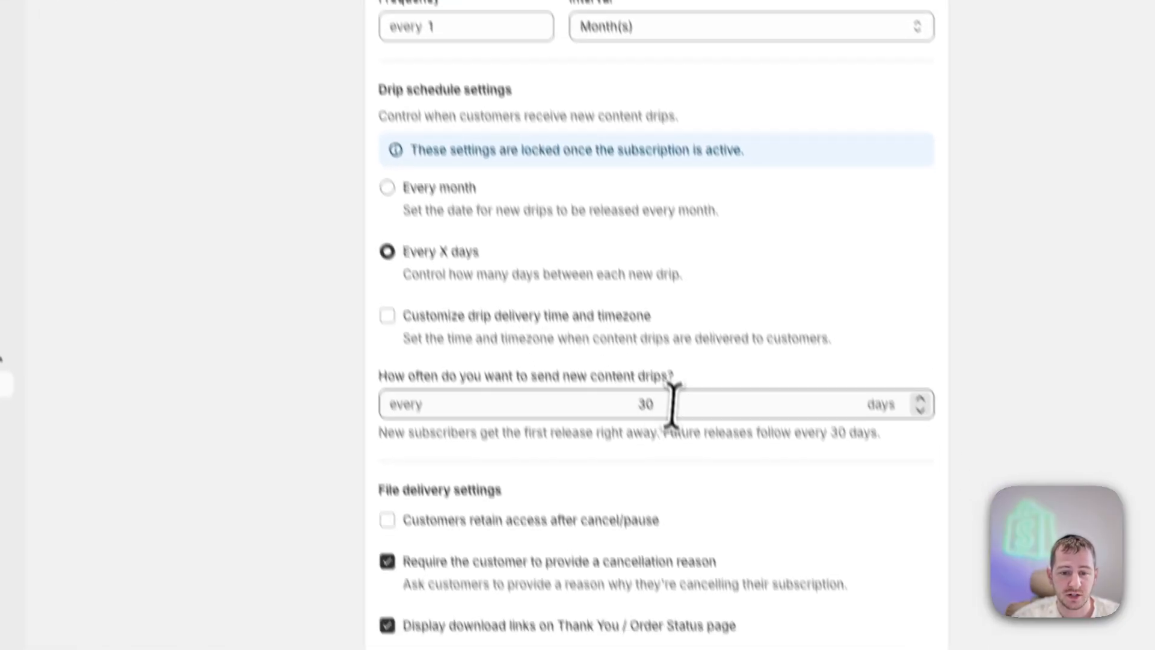
double_click(715, 553)
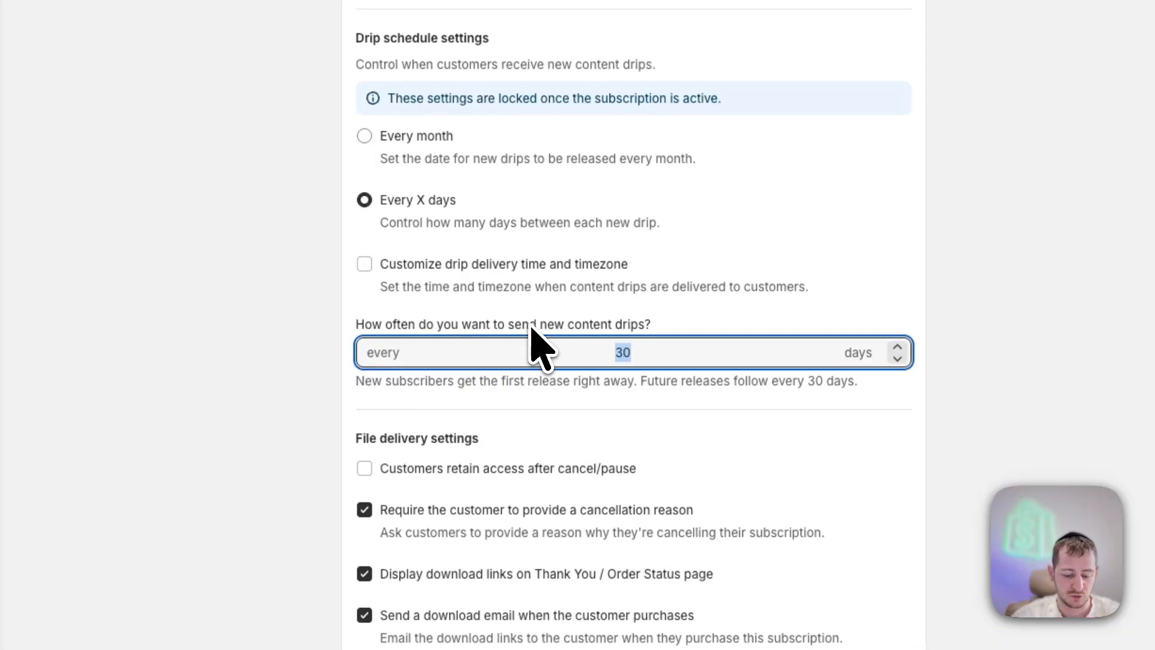
type("7")
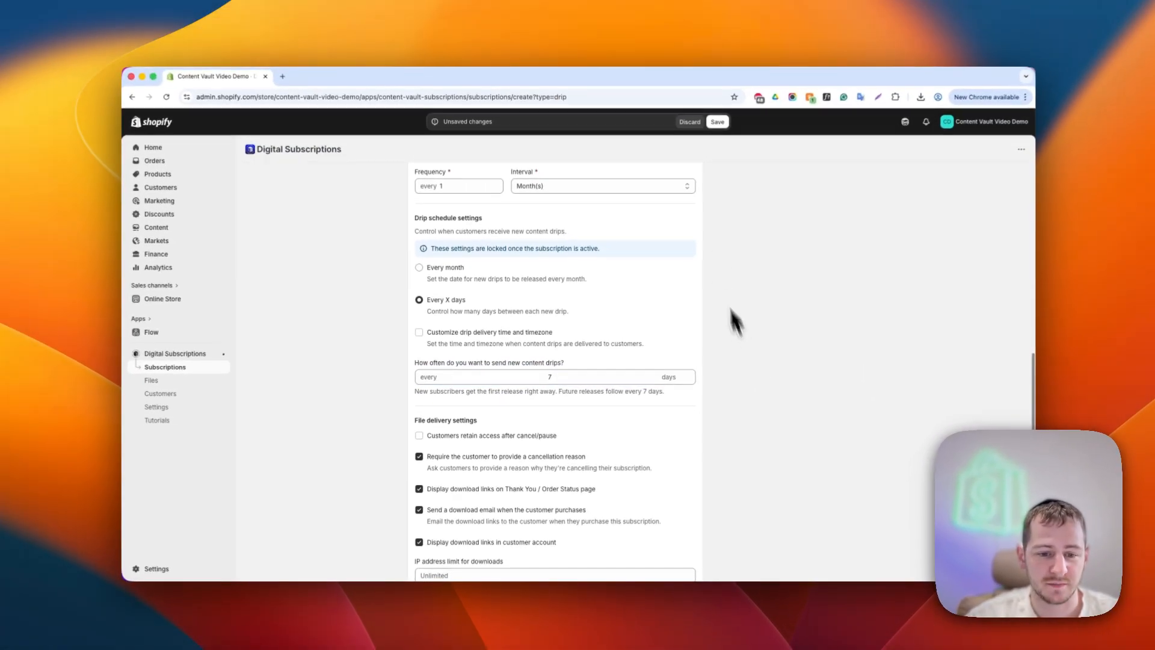
Step: Examine the plan's file delivery settings, including the IP address limit for downloads
scroll(965, 246, "down", 3)
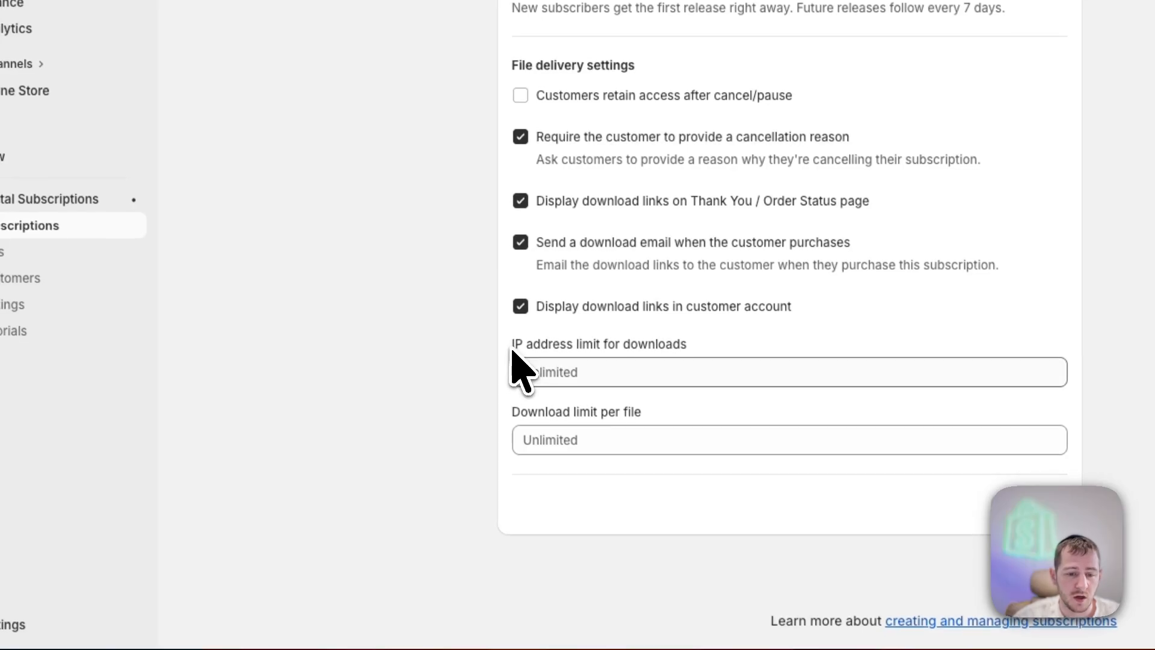
left_click_drag(512, 349, 713, 358)
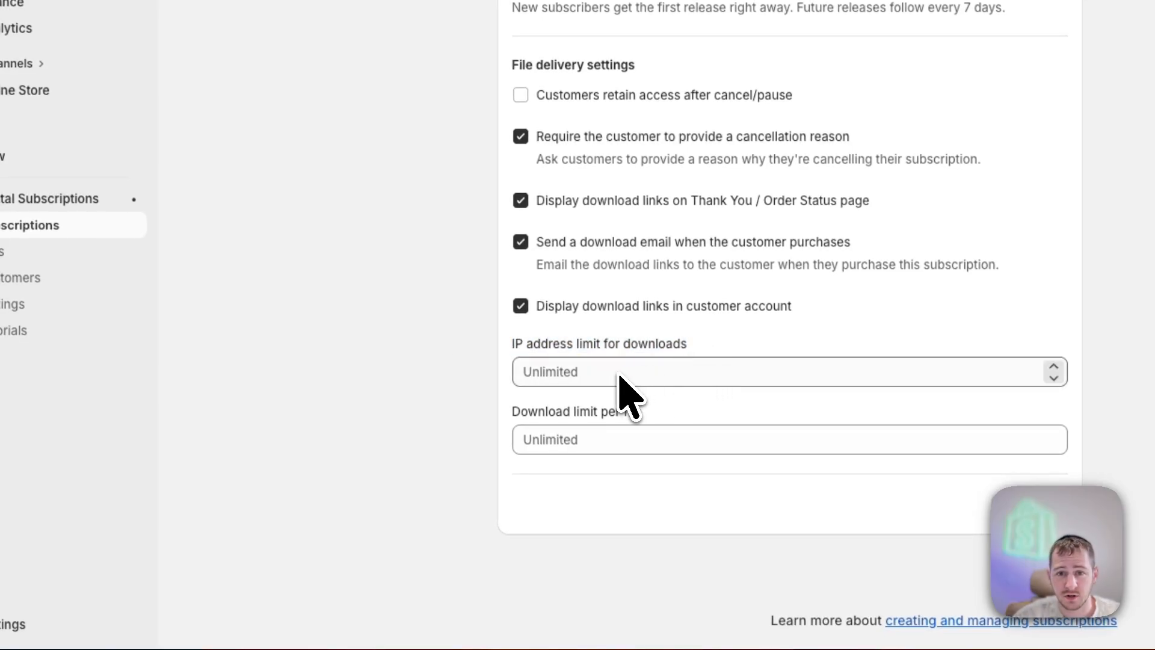
Step: Review the Monthly plan's download limit per file, billing frequency and content drip interval
left_click_drag(511, 421, 660, 424)
left_click(661, 418)
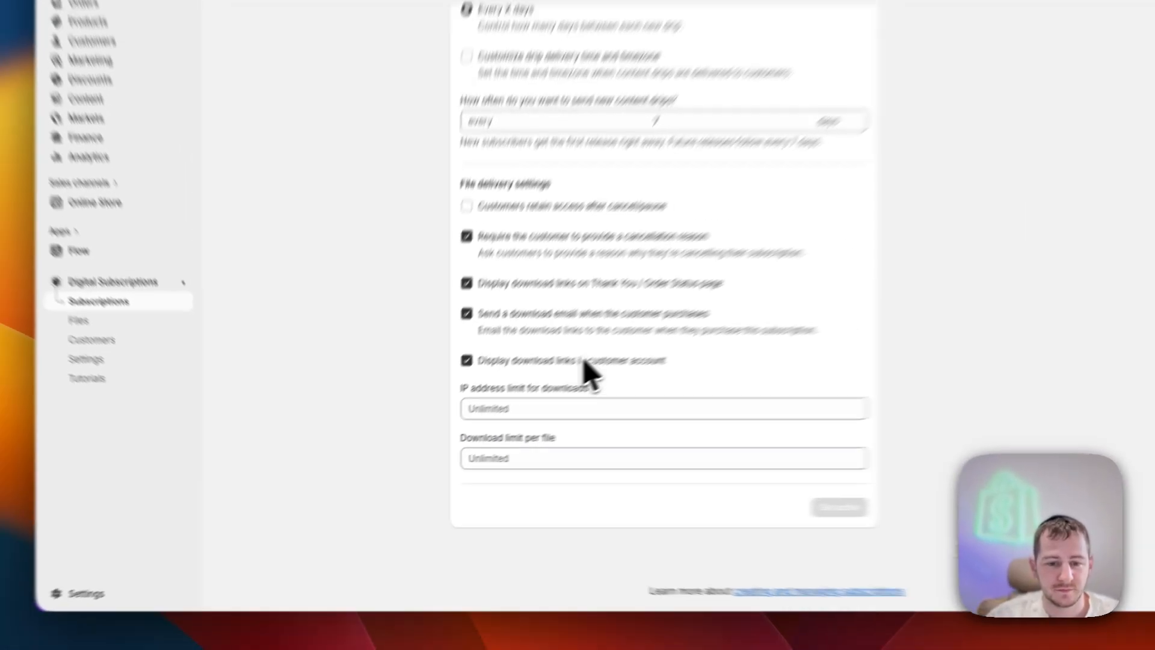
scroll(602, 385, "up", 10)
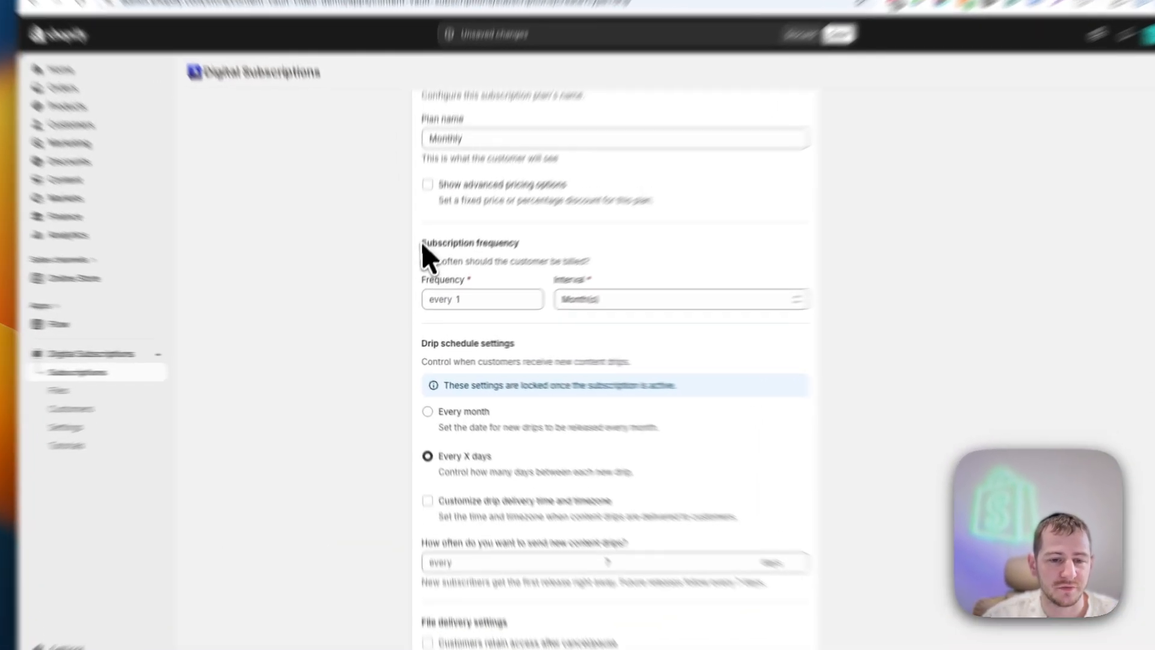
left_click_drag(415, 272, 517, 277)
left_click(633, 194)
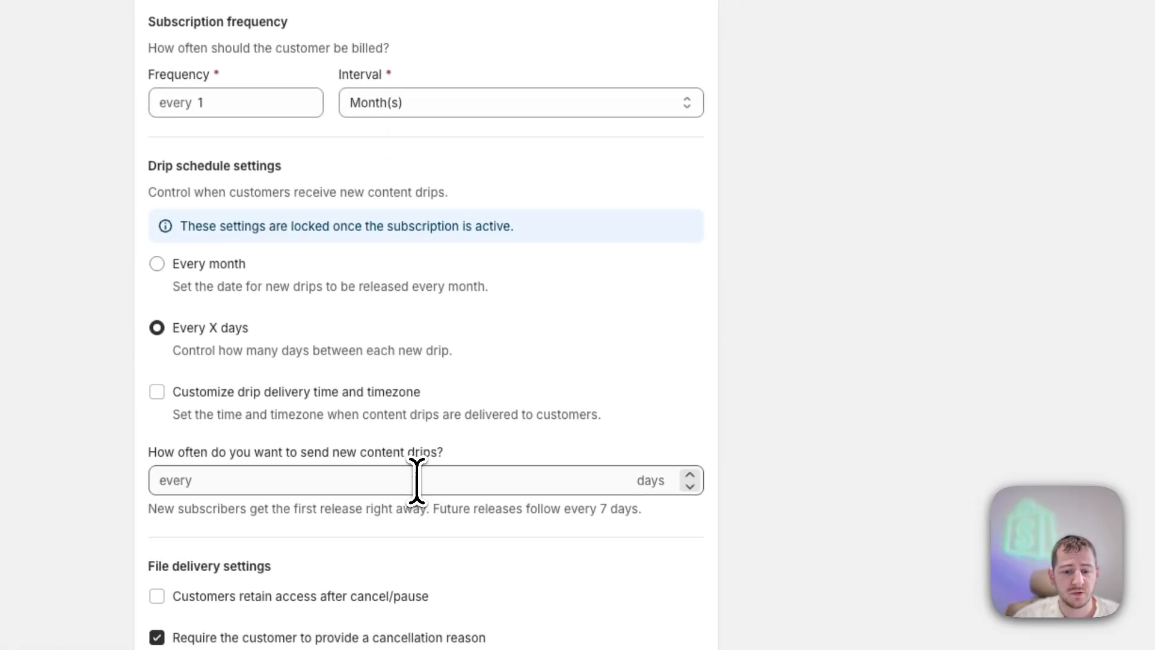
double_click(686, 647)
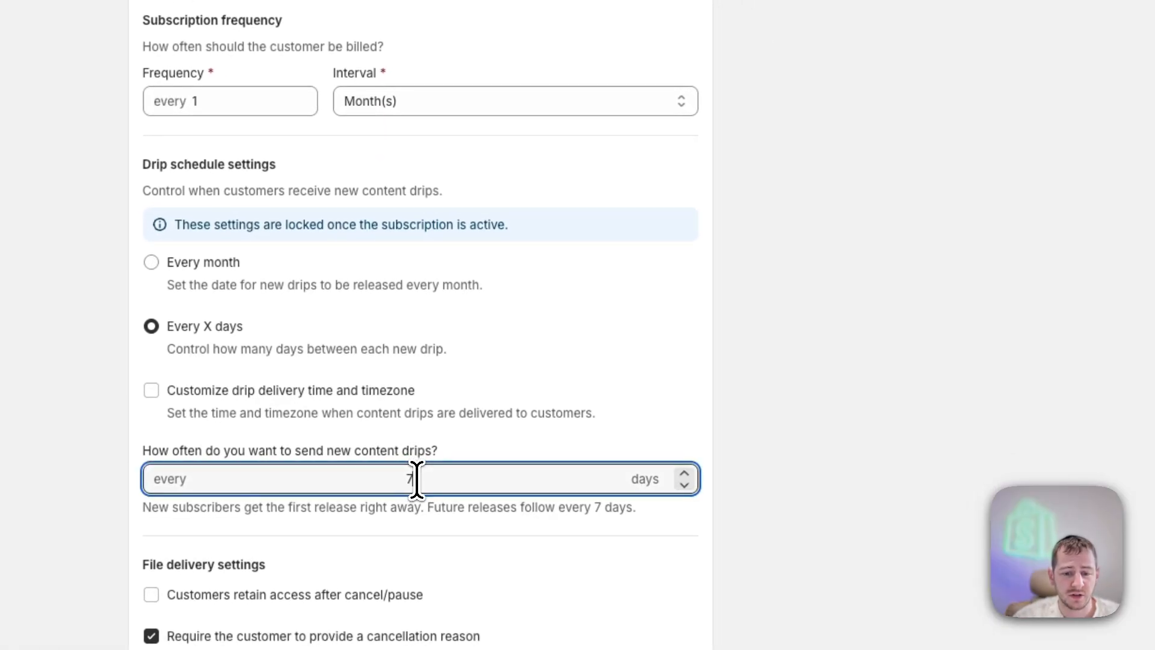
left_click(789, 448)
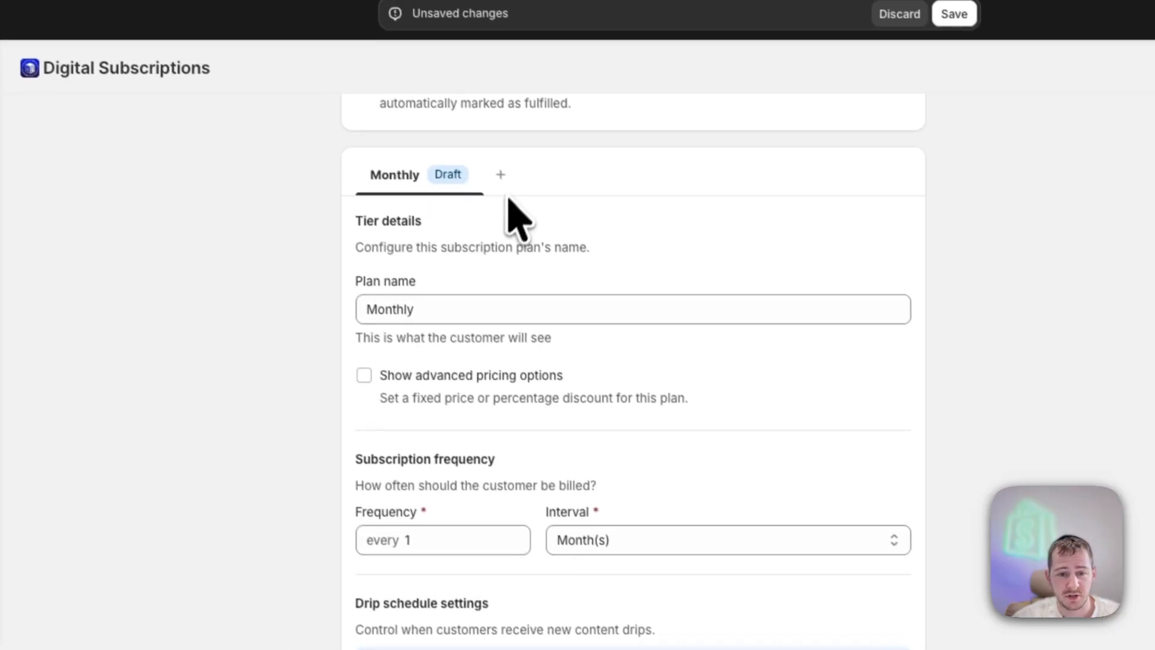
Step: Create a new subscription tier named Yearly and set its billing interval to every 1 year
left_click(500, 174)
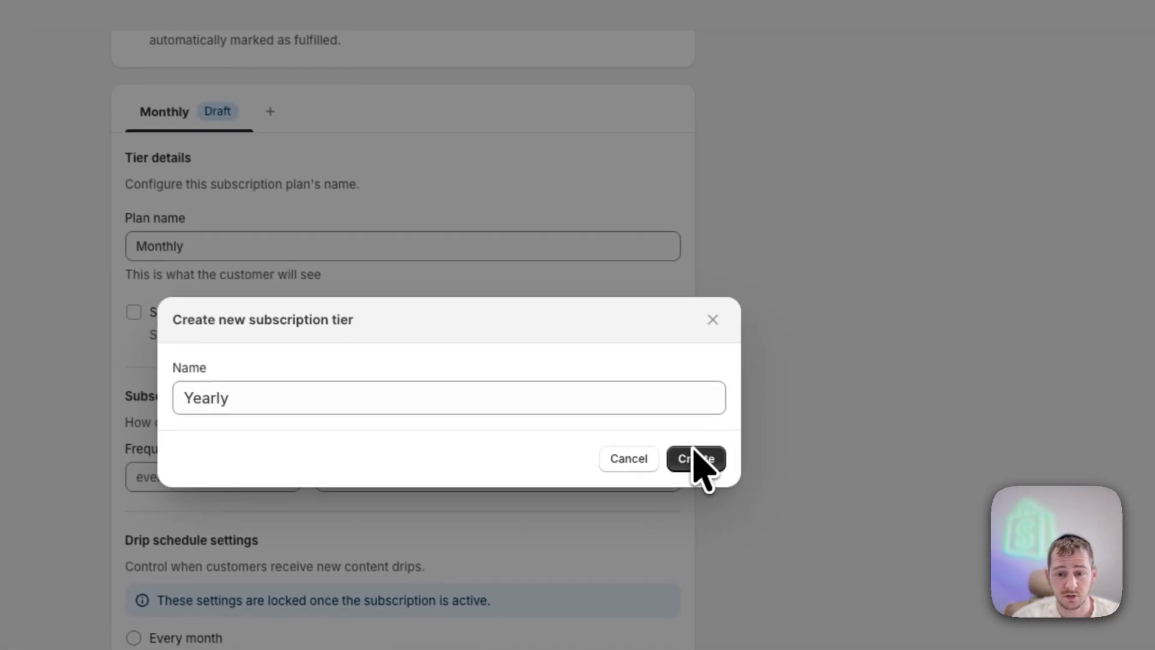
left_click(935, 529)
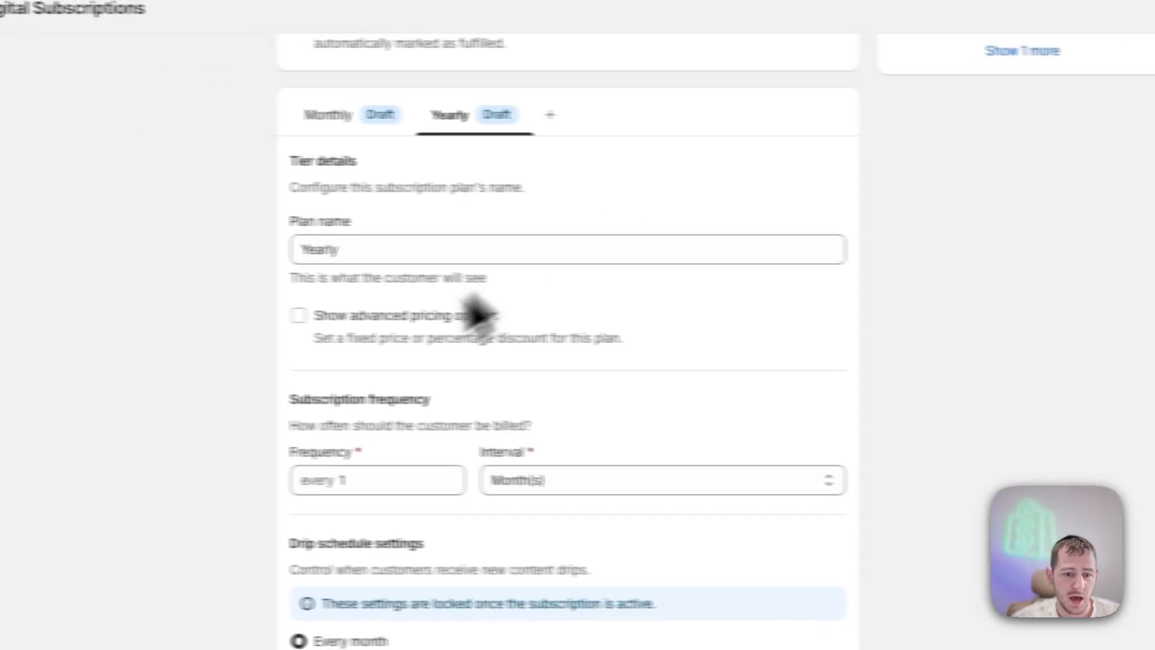
left_click(506, 481)
left_click(508, 502)
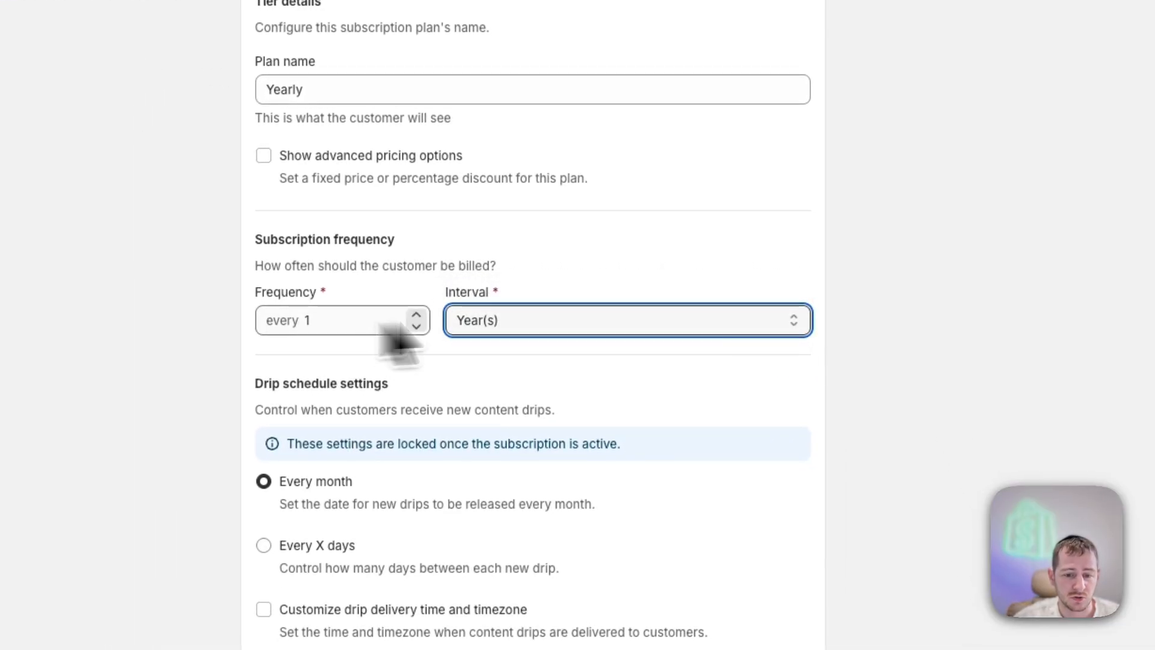
left_click(848, 303)
Step: Switch the Yearly plan's drip schedule to Every X days and send new content drips every 7 days
scroll(849, 305, "down", 5)
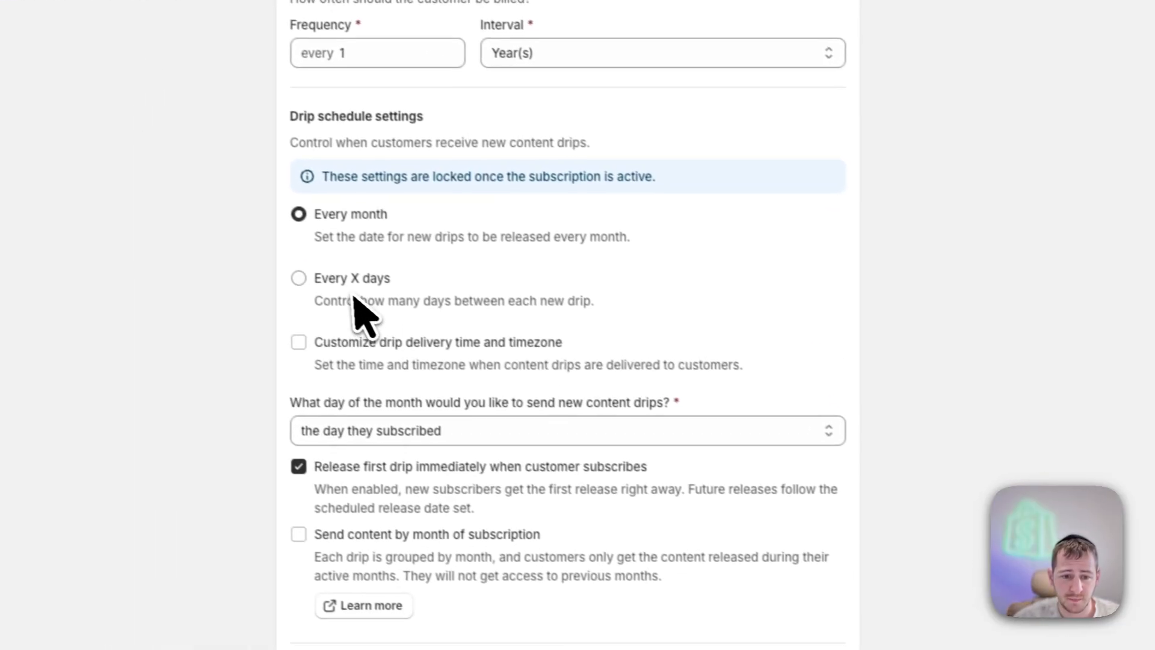
left_click(366, 284)
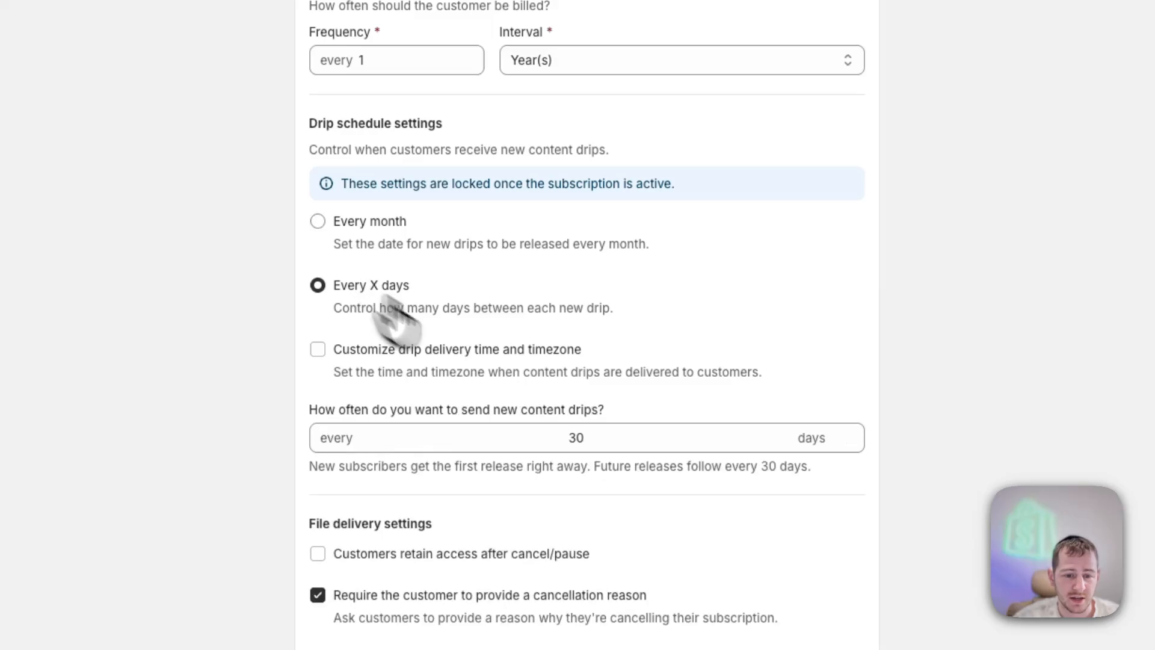
left_click(602, 437)
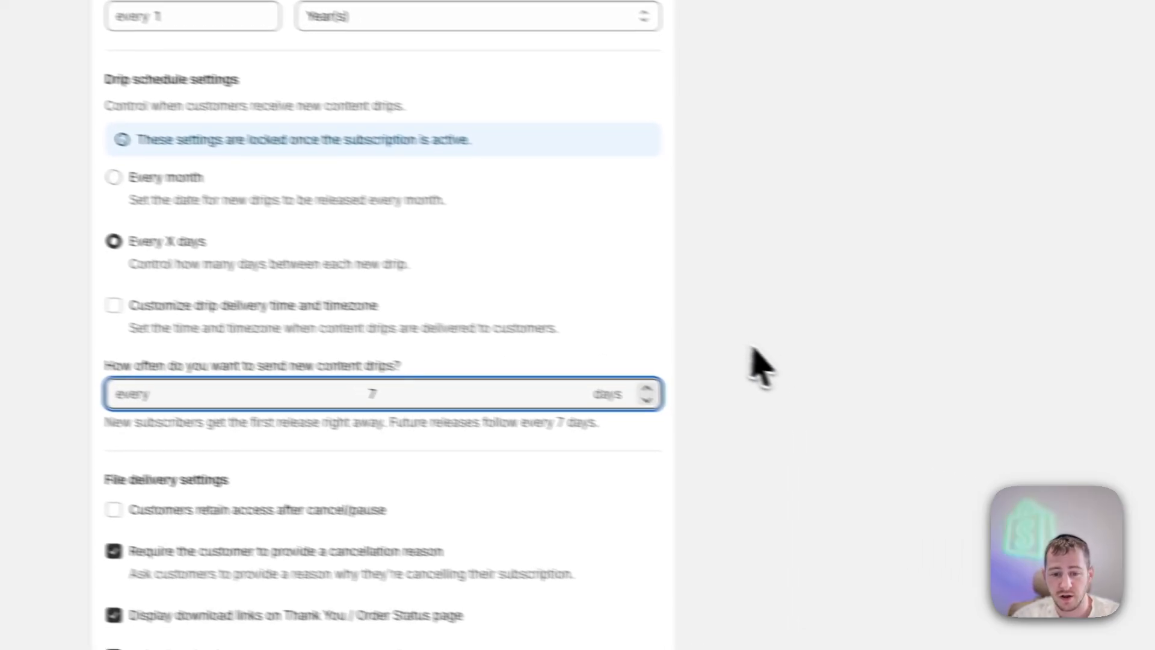
left_click(926, 383)
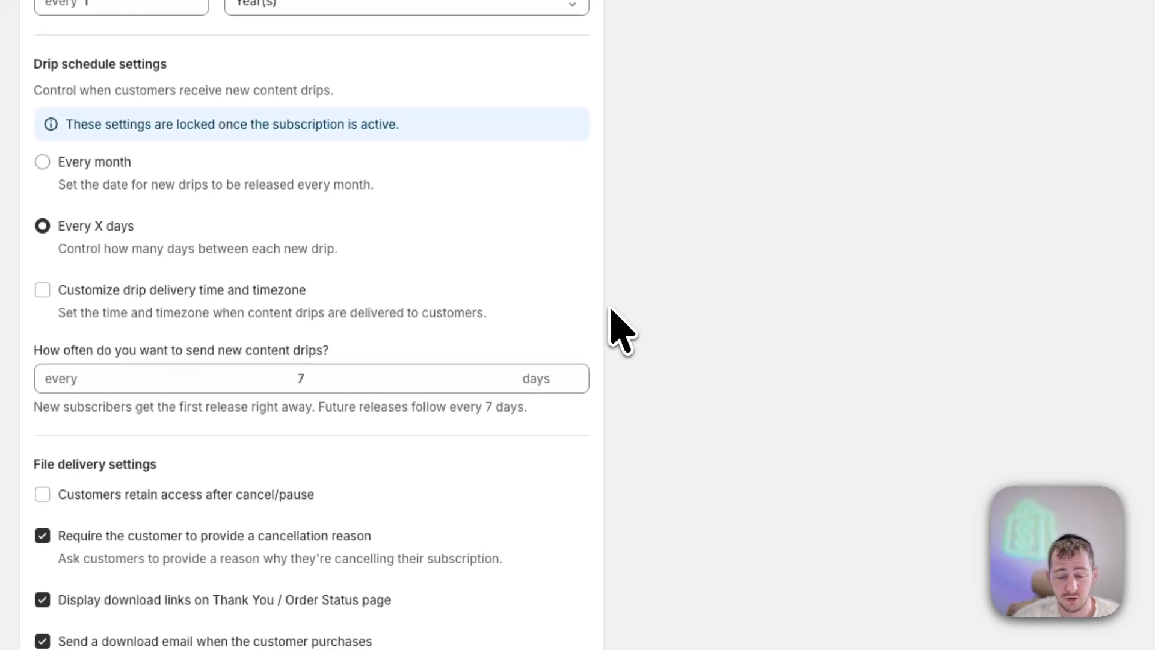
Step: Enable advanced pricing options for the Yearly plan and set a fixed price of $250
scroll(610, 310, "down", 2)
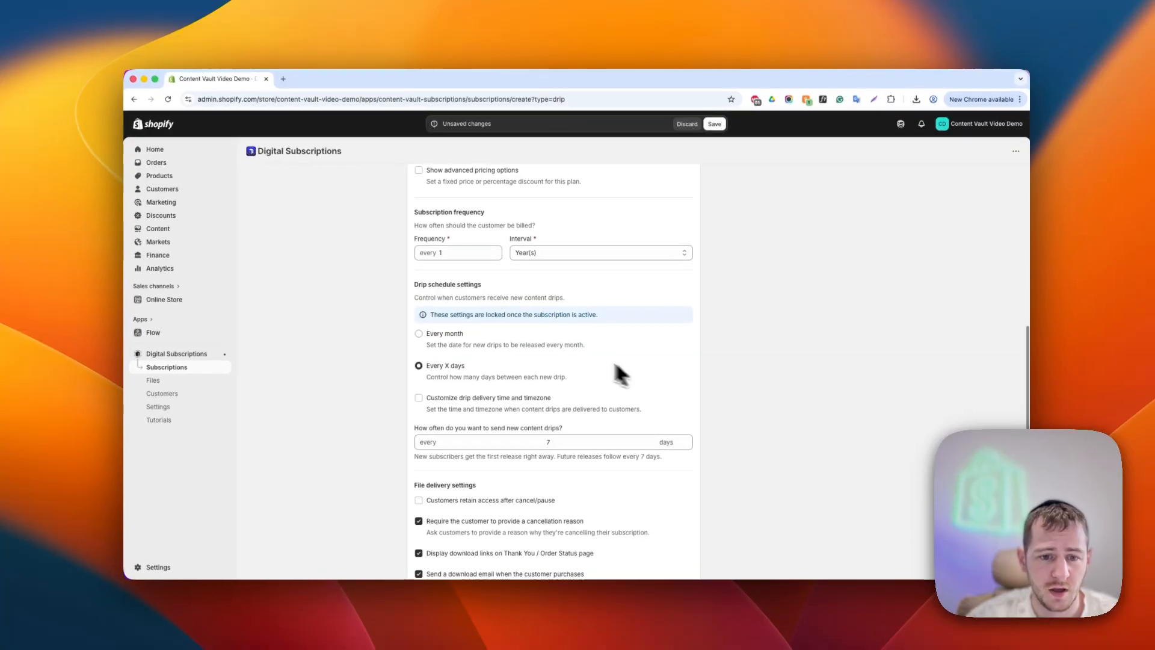
scroll(465, 274, "up", 2)
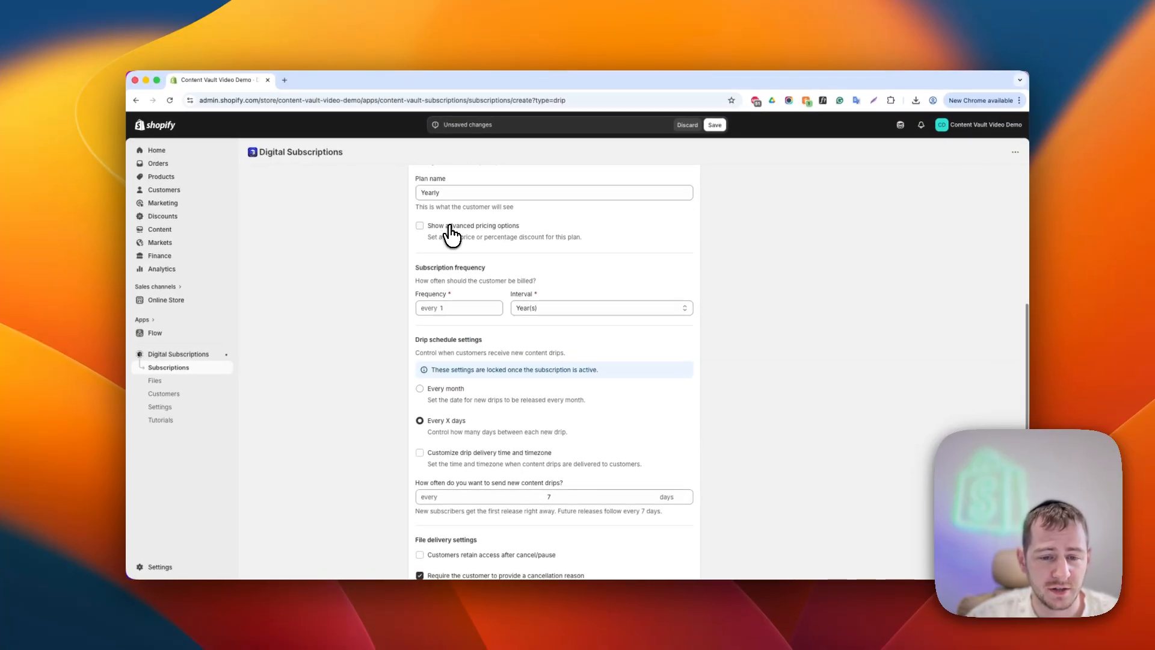
scroll(451, 235, "up", 1)
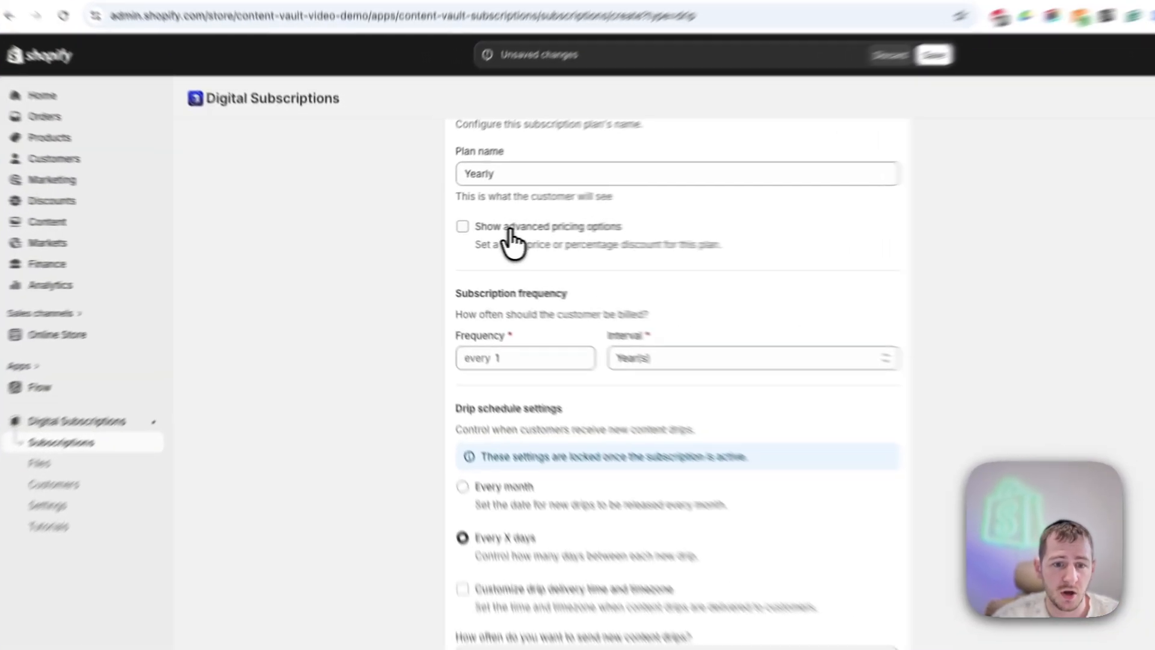
left_click(451, 233)
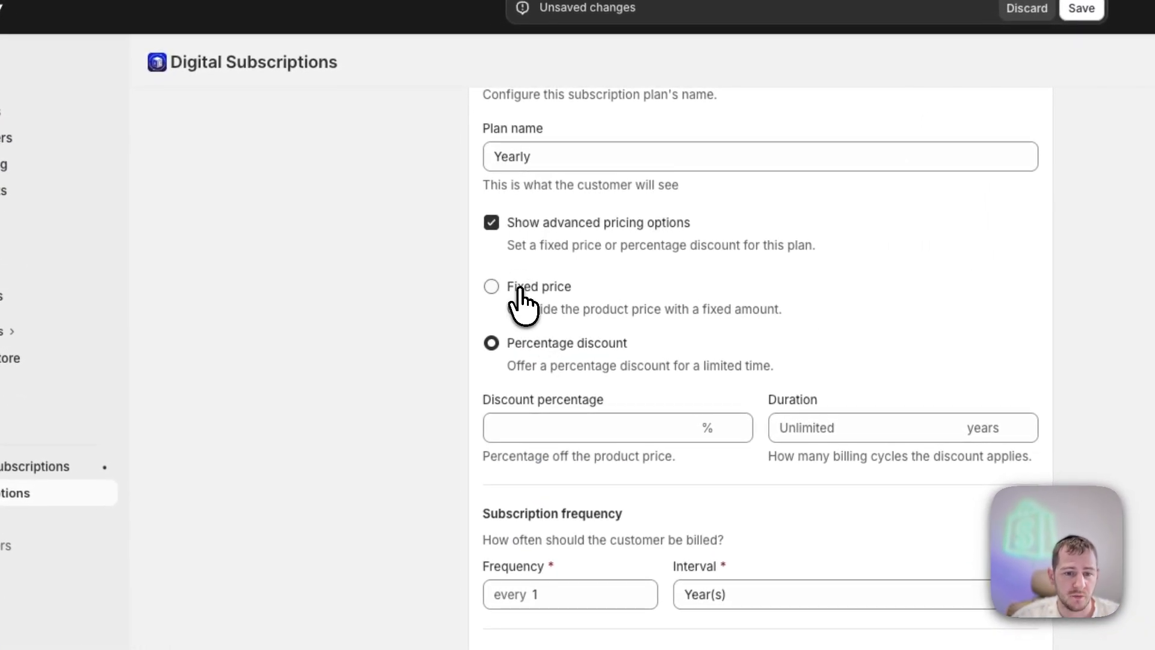
left_click(520, 295)
left_click(562, 425)
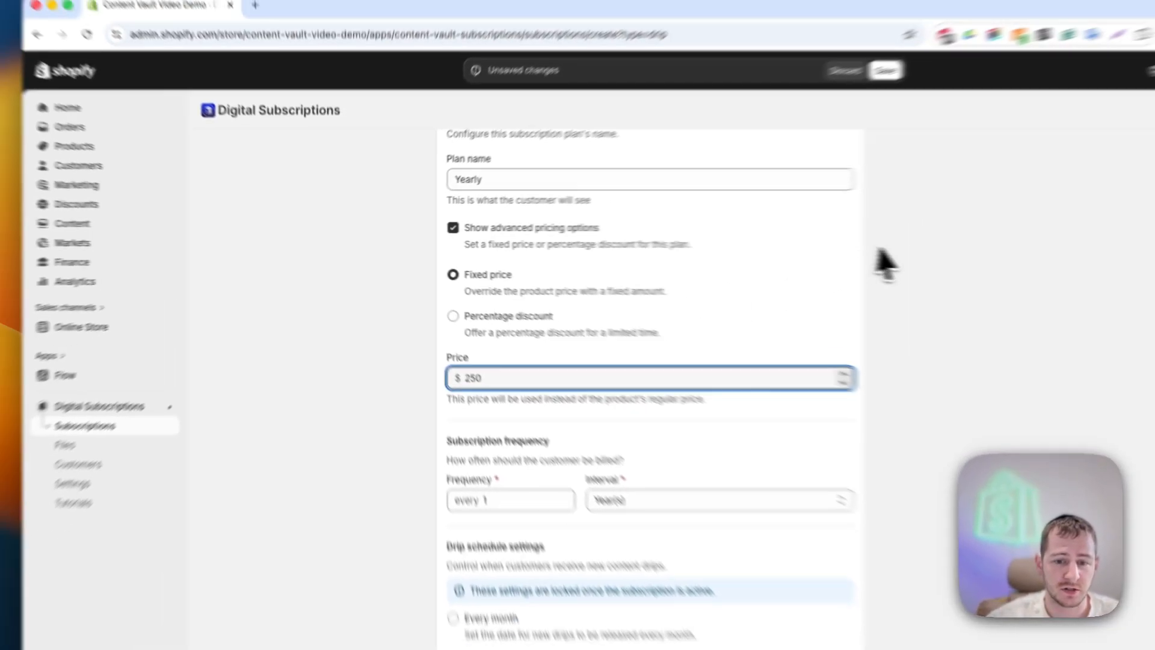
left_click(1083, 253)
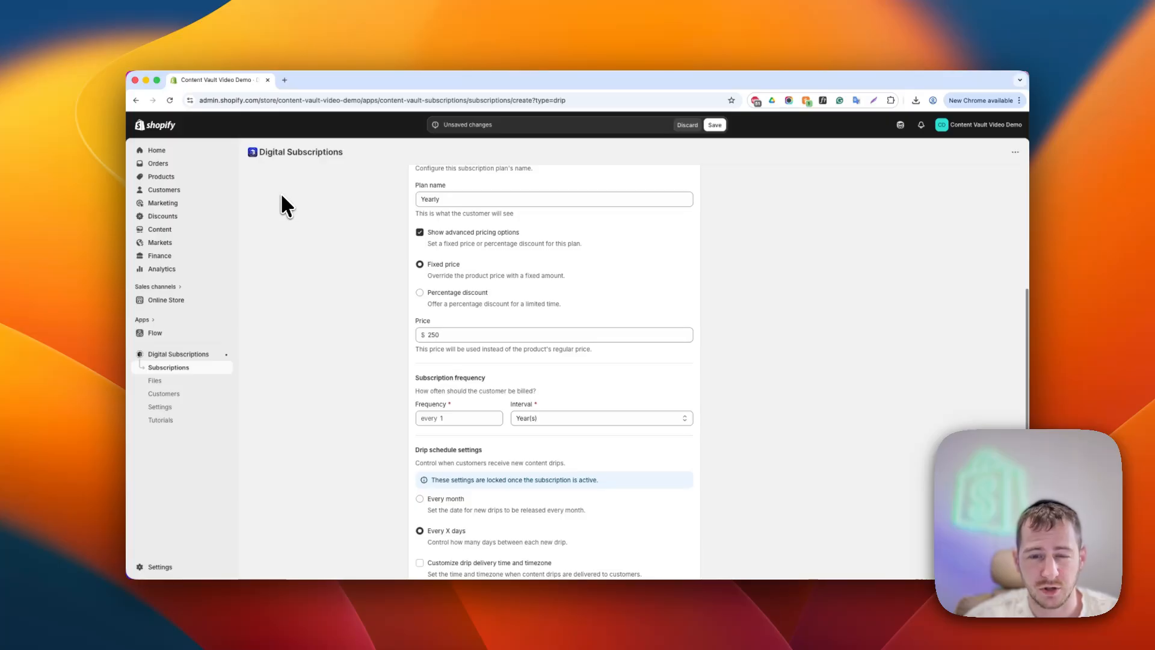
Step: Check the rest of the Yearly plan's settings, return to the Monthly plan and save the subscription
scroll(301, 213, "down", 10)
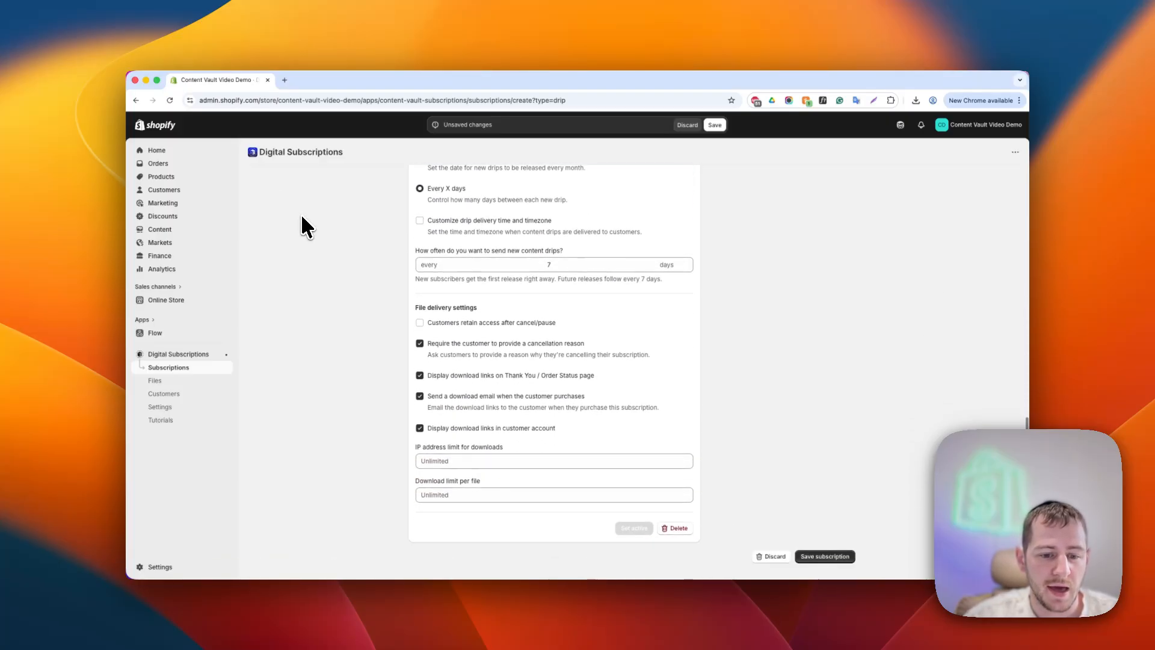
scroll(468, 197, "up", 2)
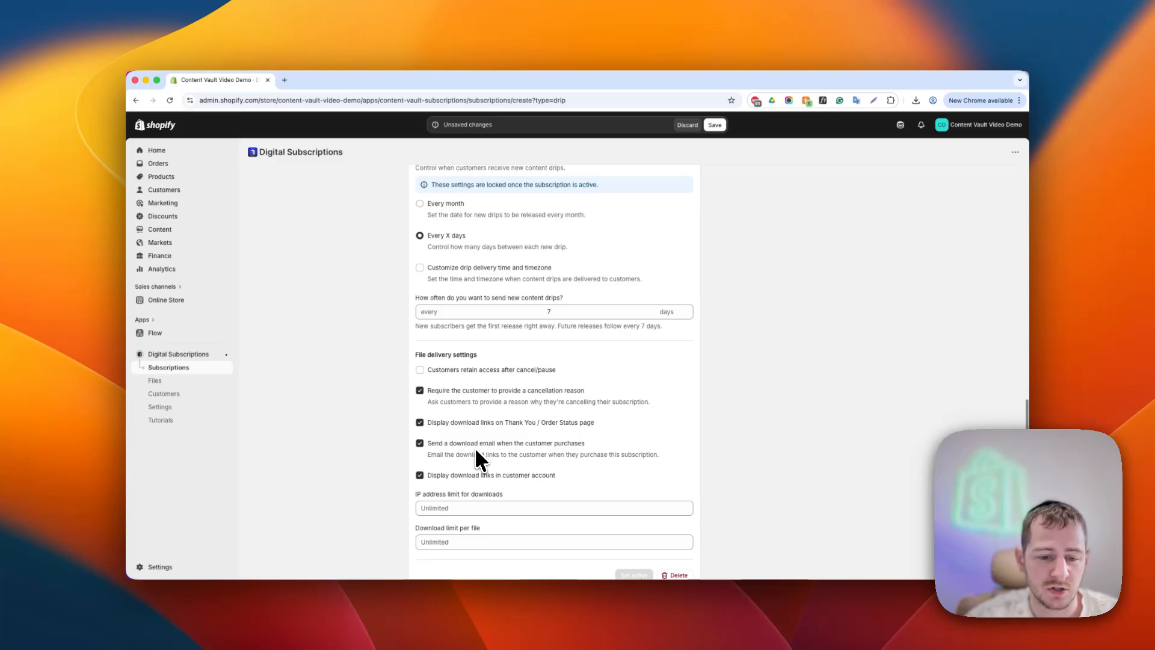
scroll(476, 450, "up", 20)
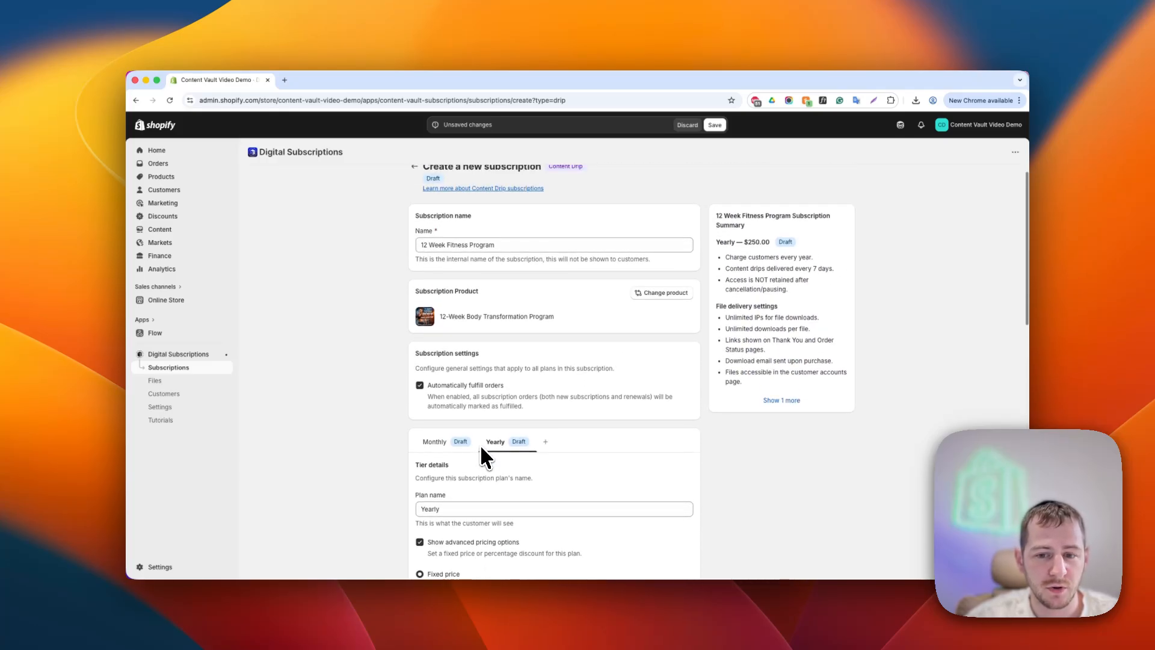
left_click(435, 445)
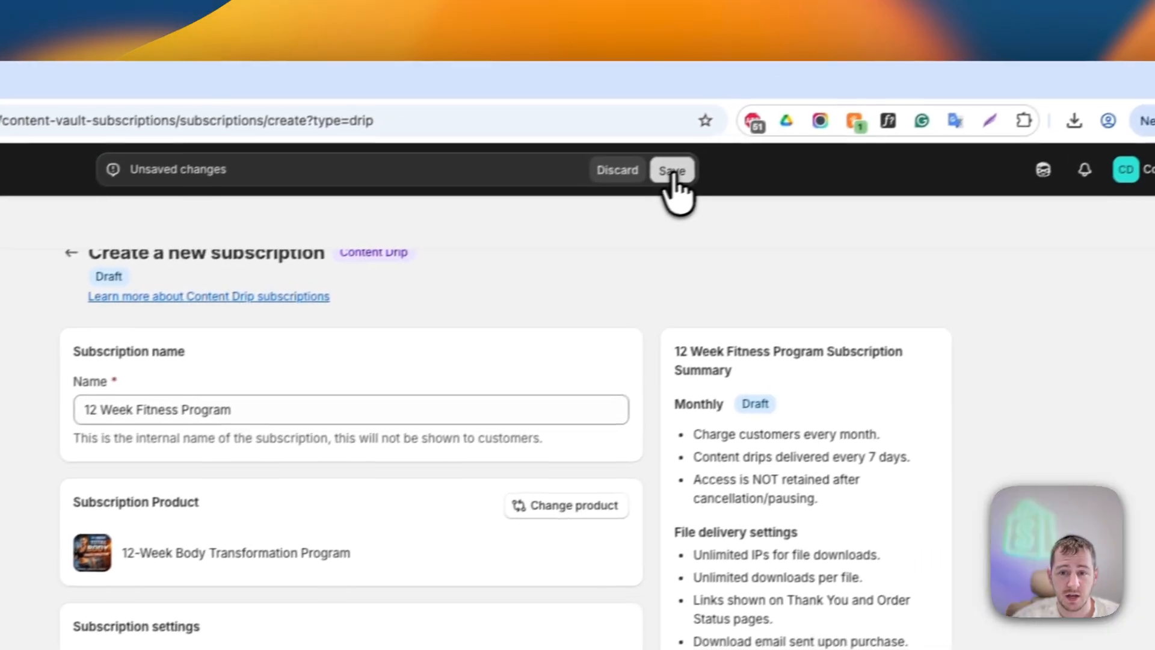
left_click(672, 172)
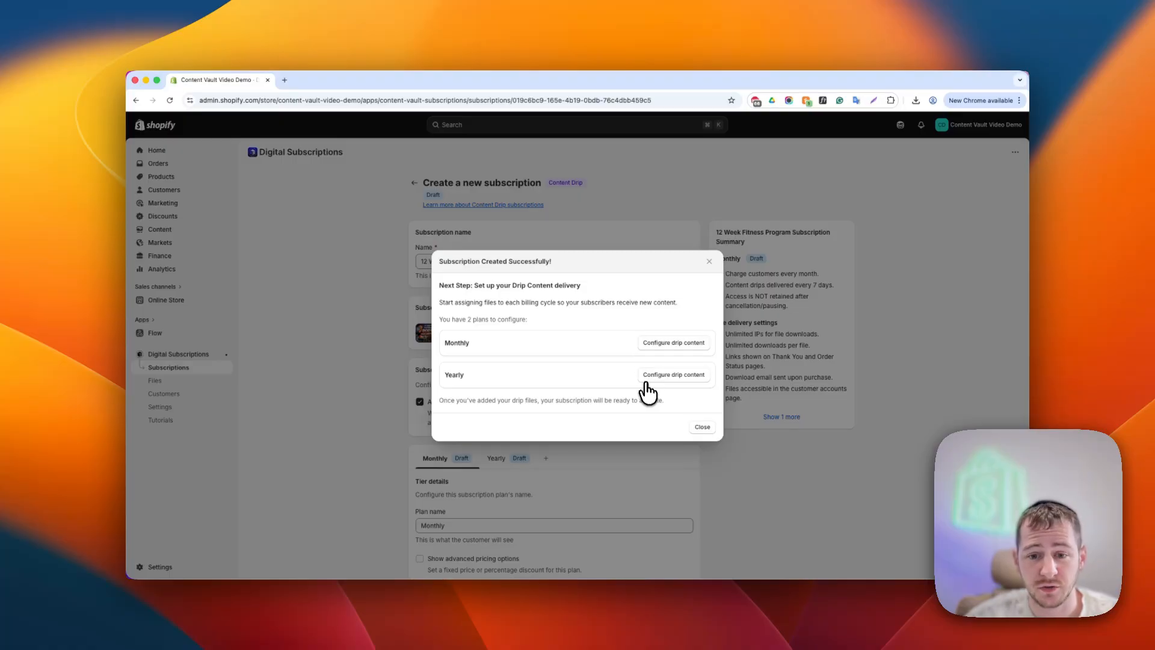
Step: Open the Monthly plan's drip content configuration and add seven drips
right_click(670, 340)
left_click(641, 346)
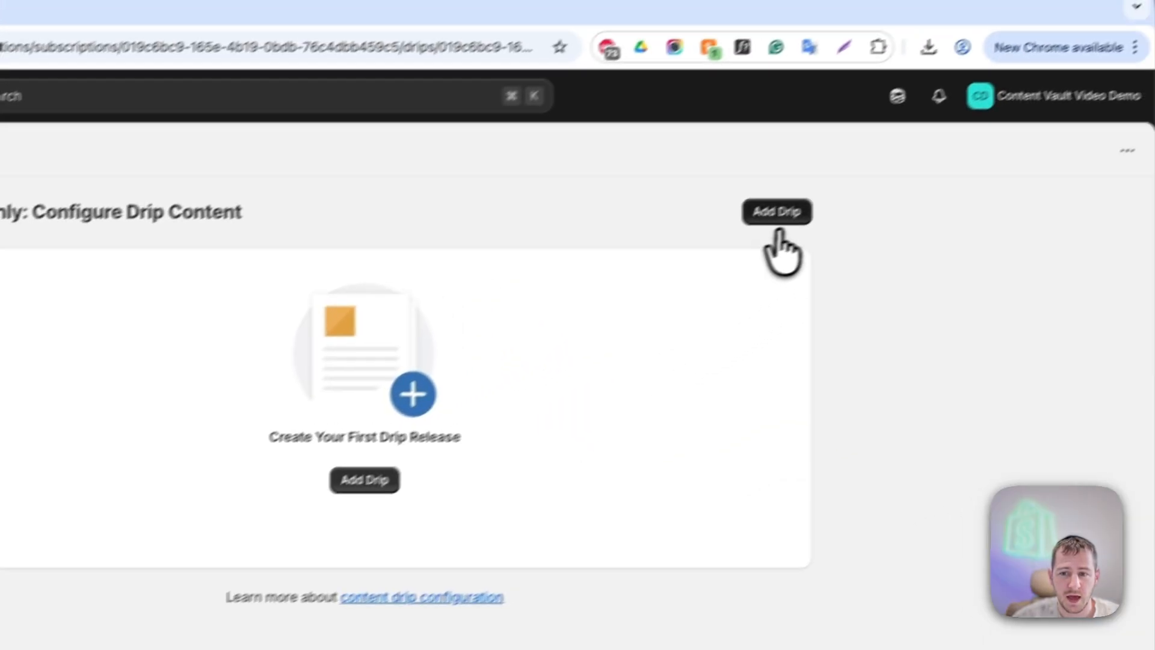
left_click(1029, 73)
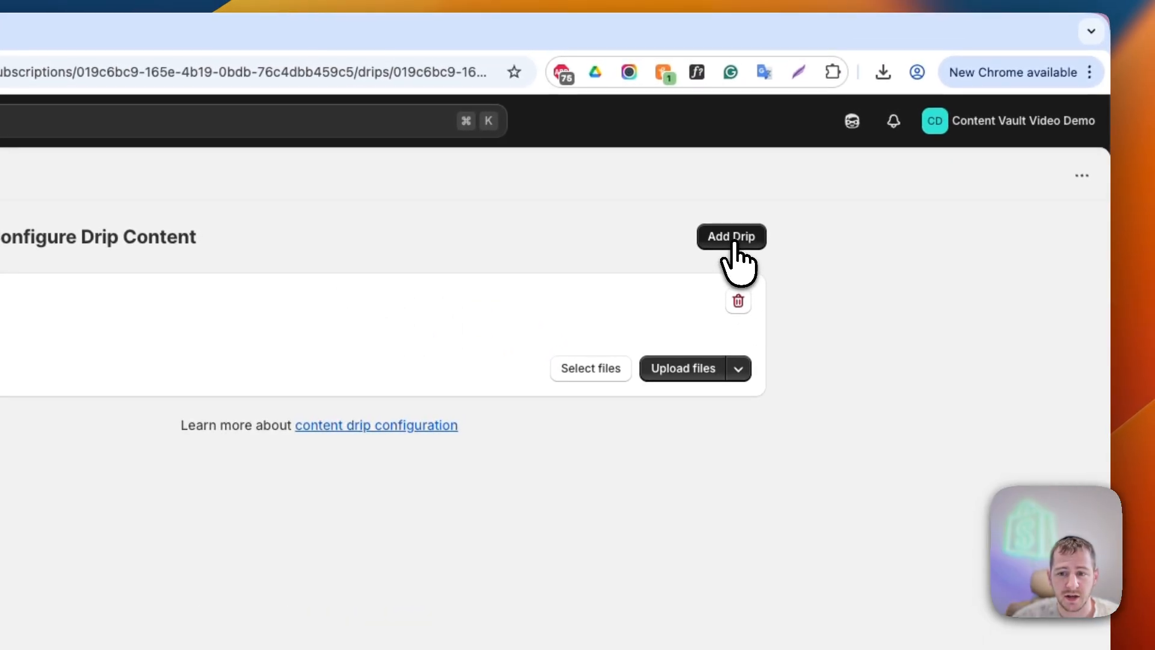
left_click(1029, 72)
left_click(796, 205)
left_click(795, 205)
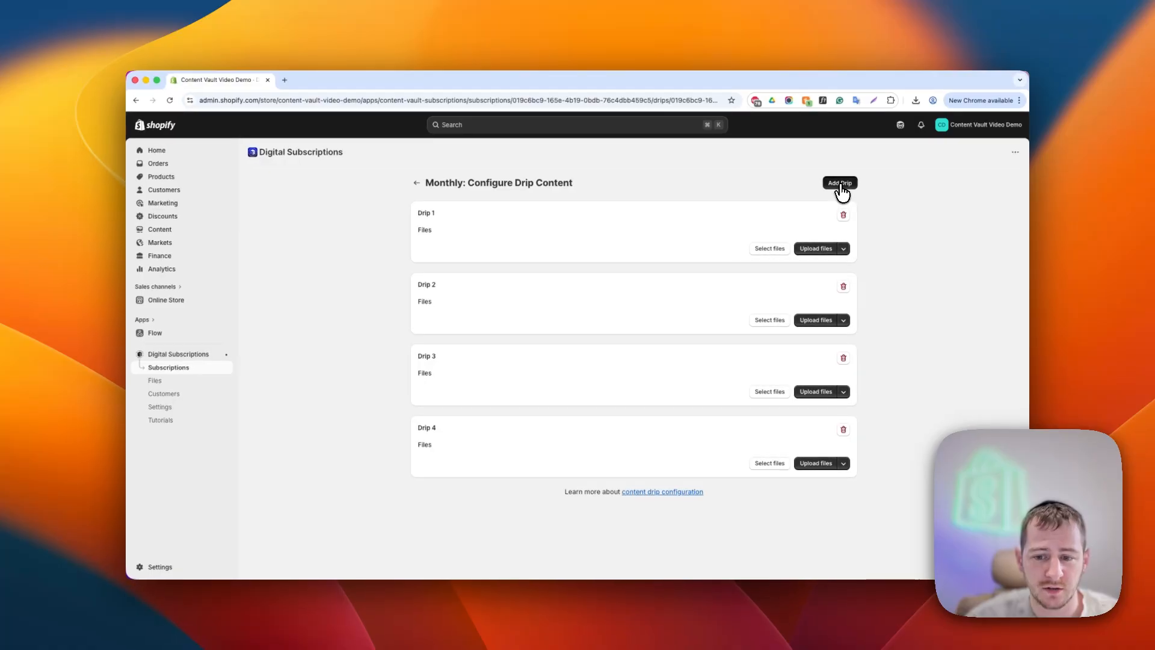
left_click(796, 205)
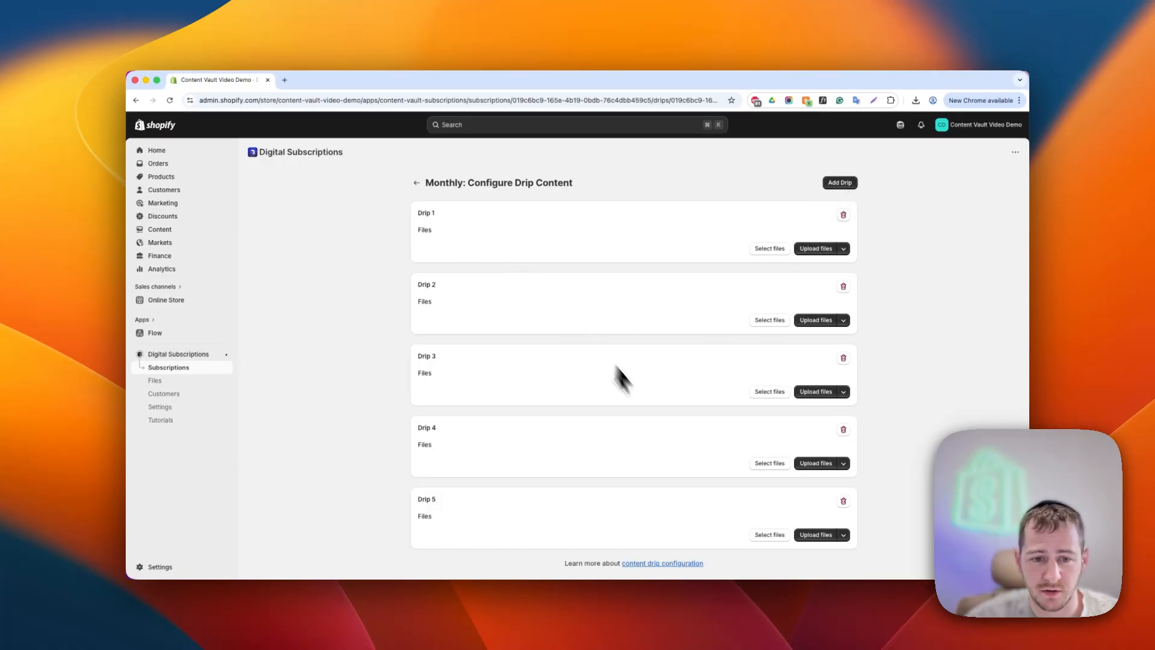
left_click(840, 186)
double_click(840, 186)
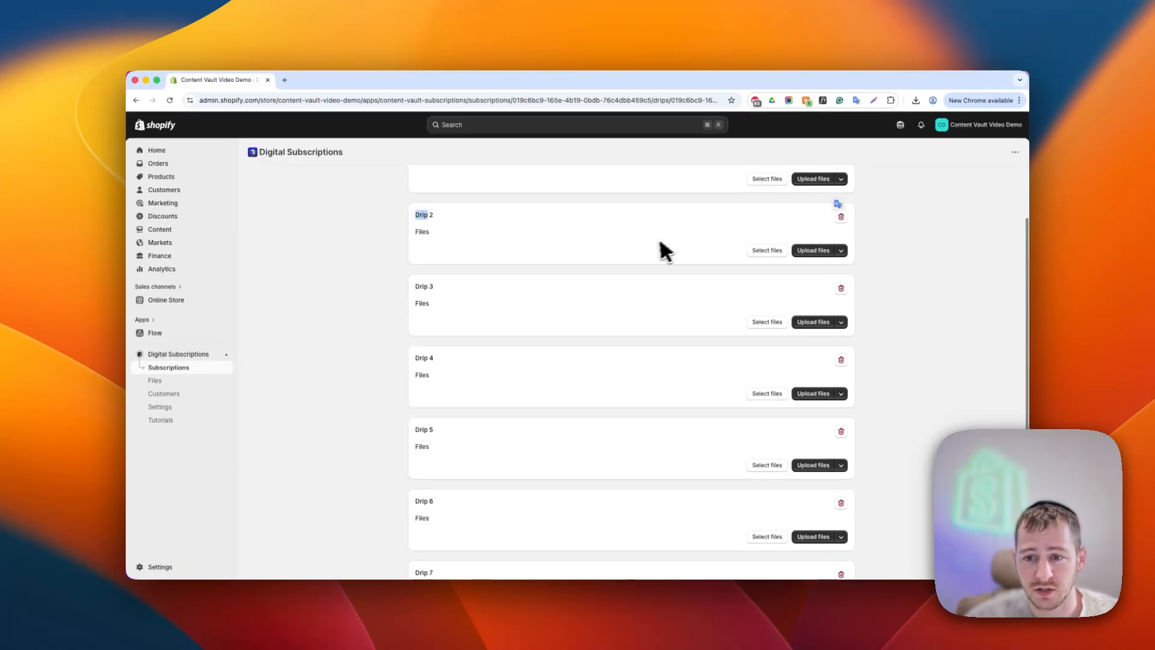
Step: Look through the existing files that can be selected for Drip 1, and close the list without adding any
scroll(649, 241, "down", 3)
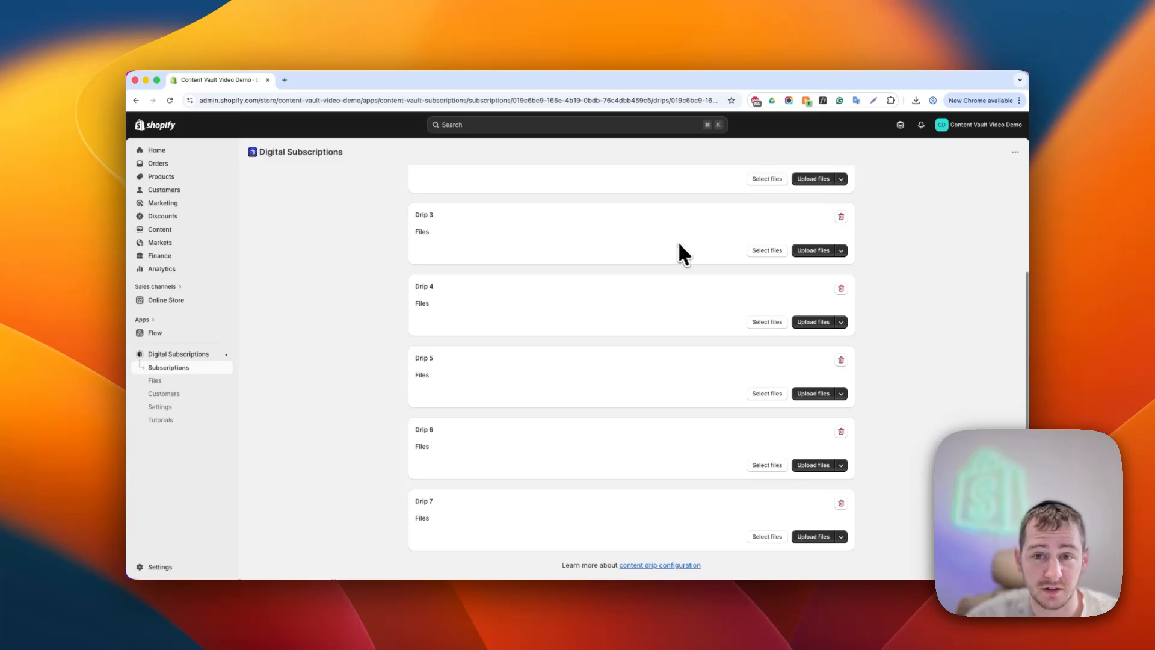
scroll(686, 249, "up", 3)
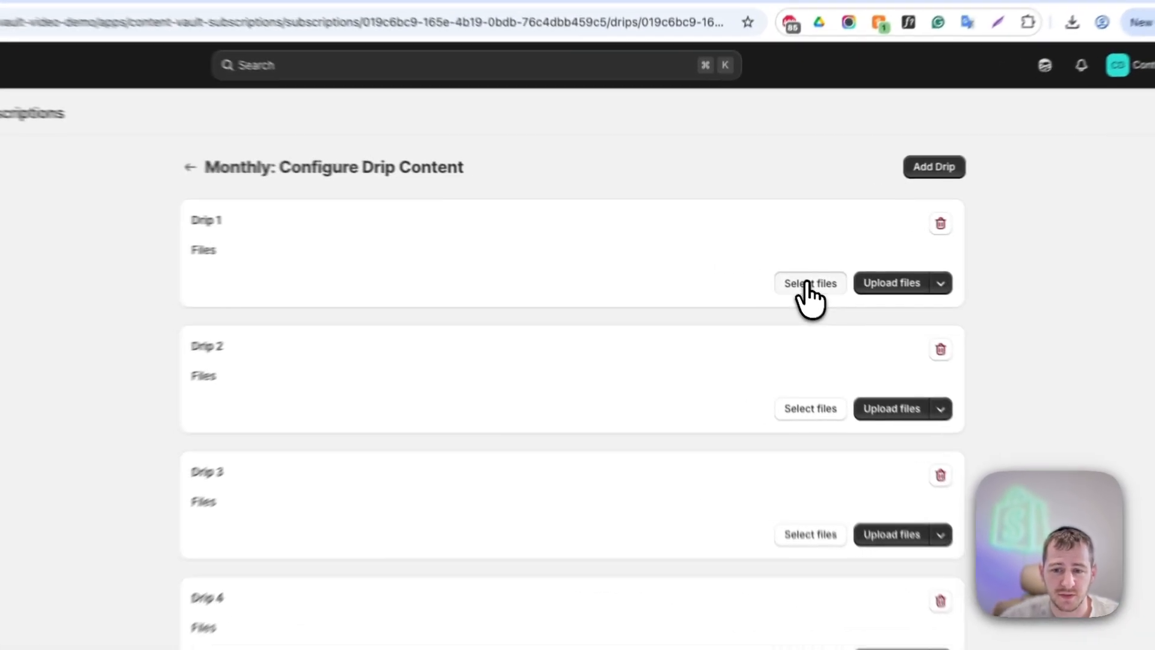
left_click(766, 249)
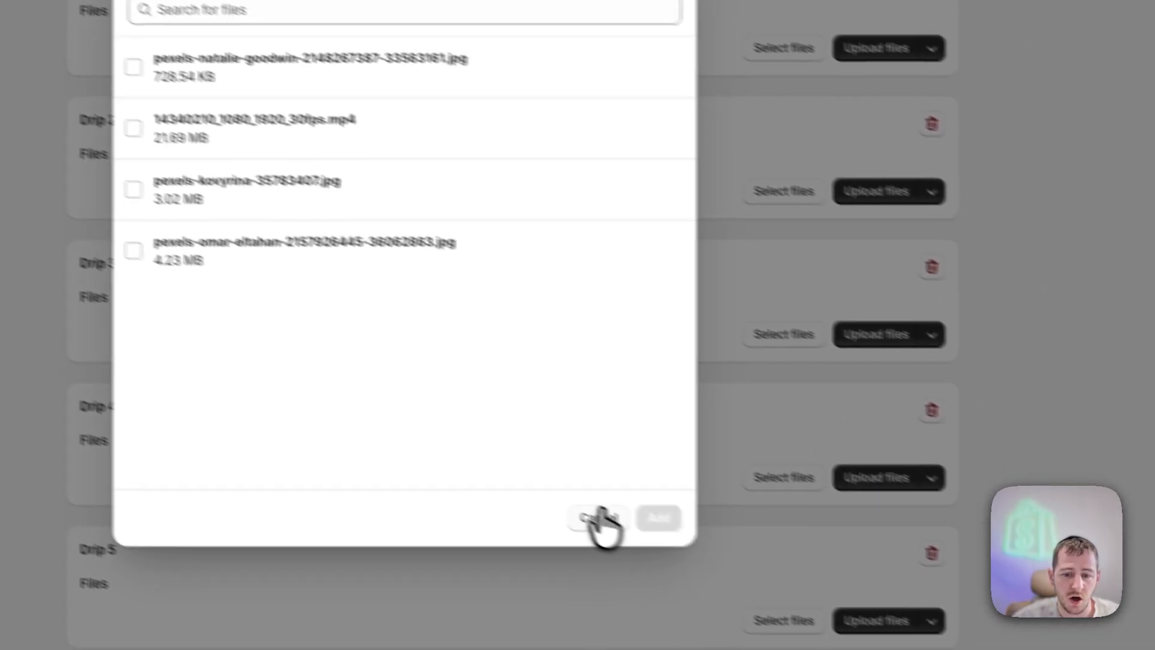
left_click(843, 628)
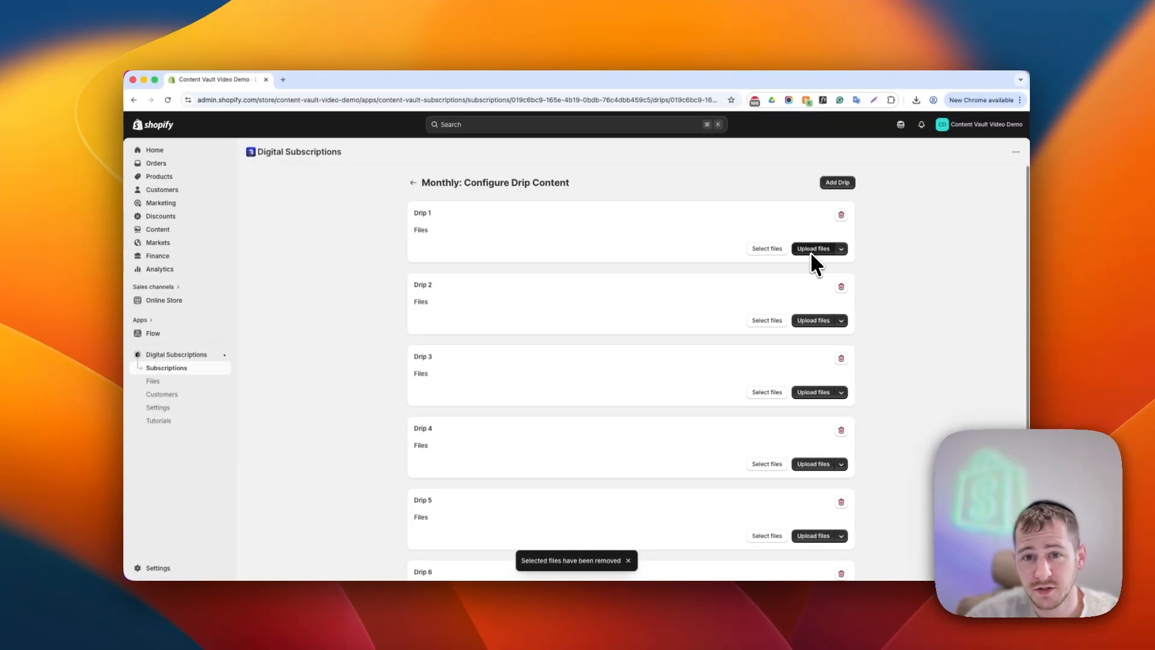
Step: Upload ChatGPT Image Feb 16, 2026, 03_17_46 PM.png to Drip 1 and ChatGPT Image Feb 16, 2026, 03_14_35 PM.png to Drip 2
left_click(803, 284)
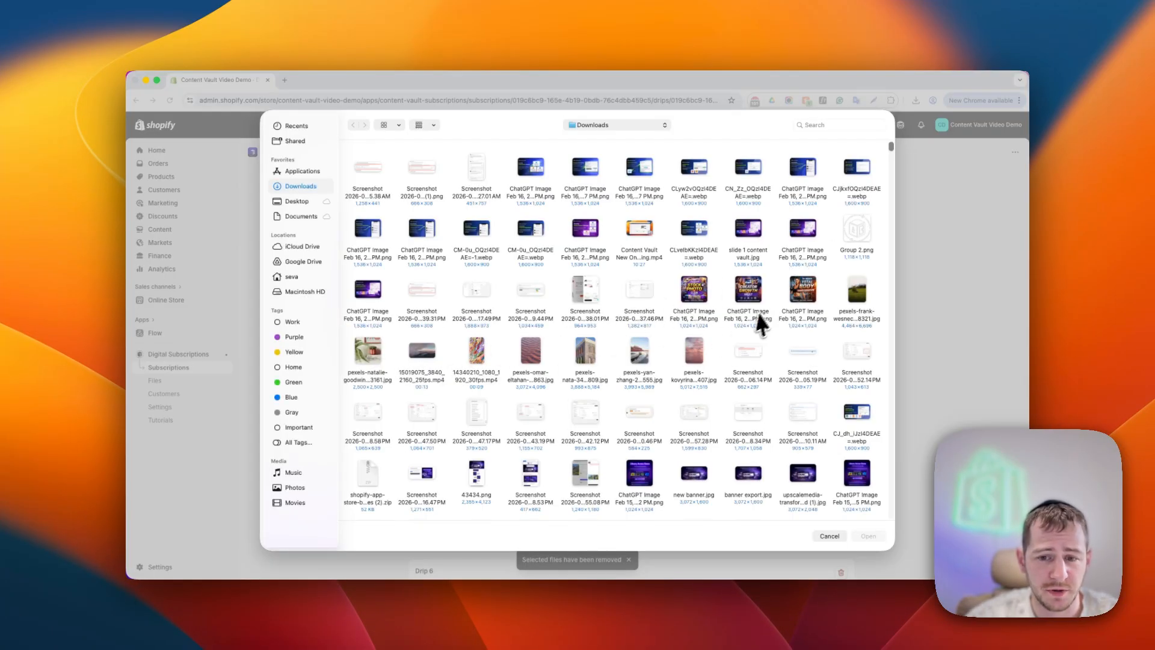
double_click(690, 316)
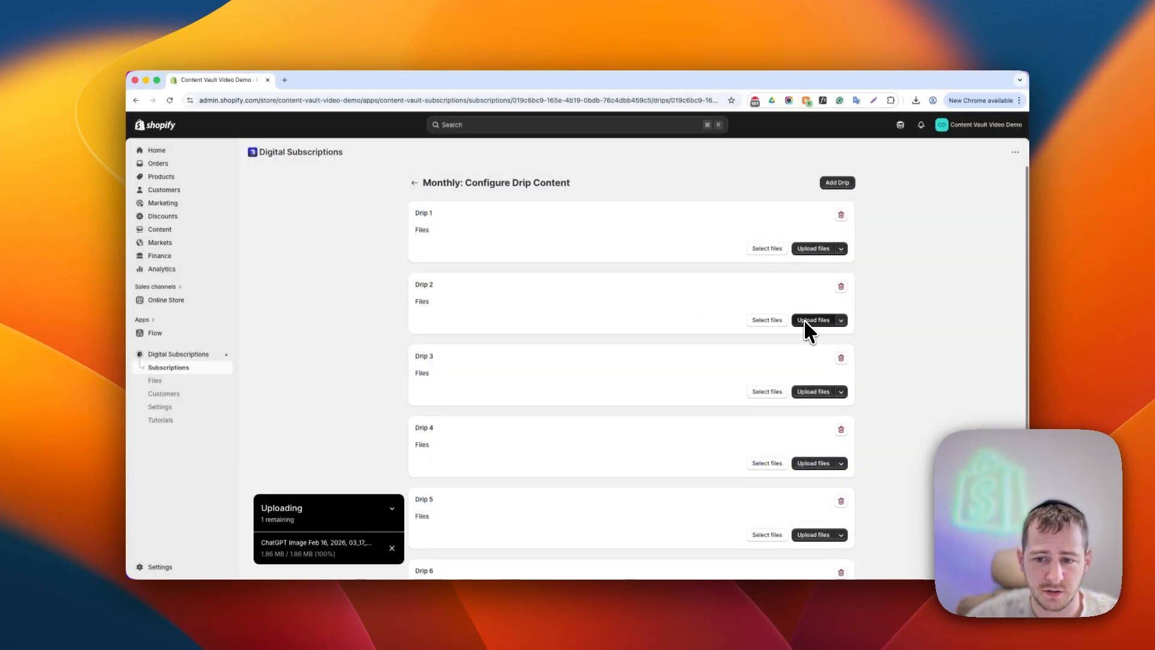
left_click(804, 319)
double_click(748, 301)
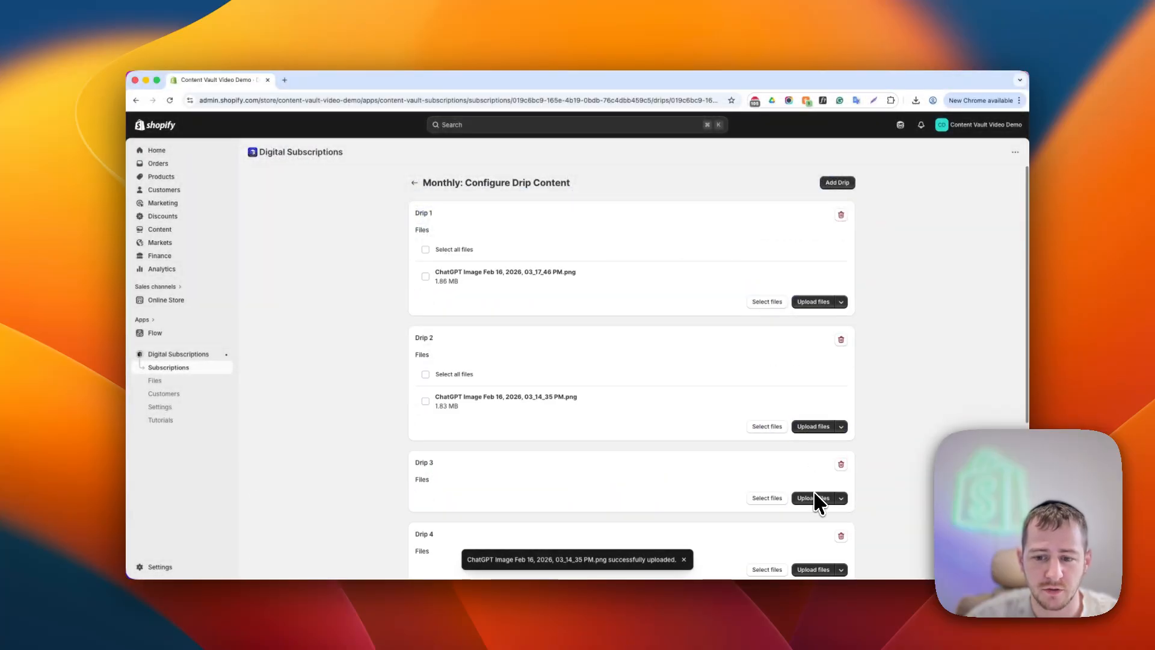
left_click(813, 498)
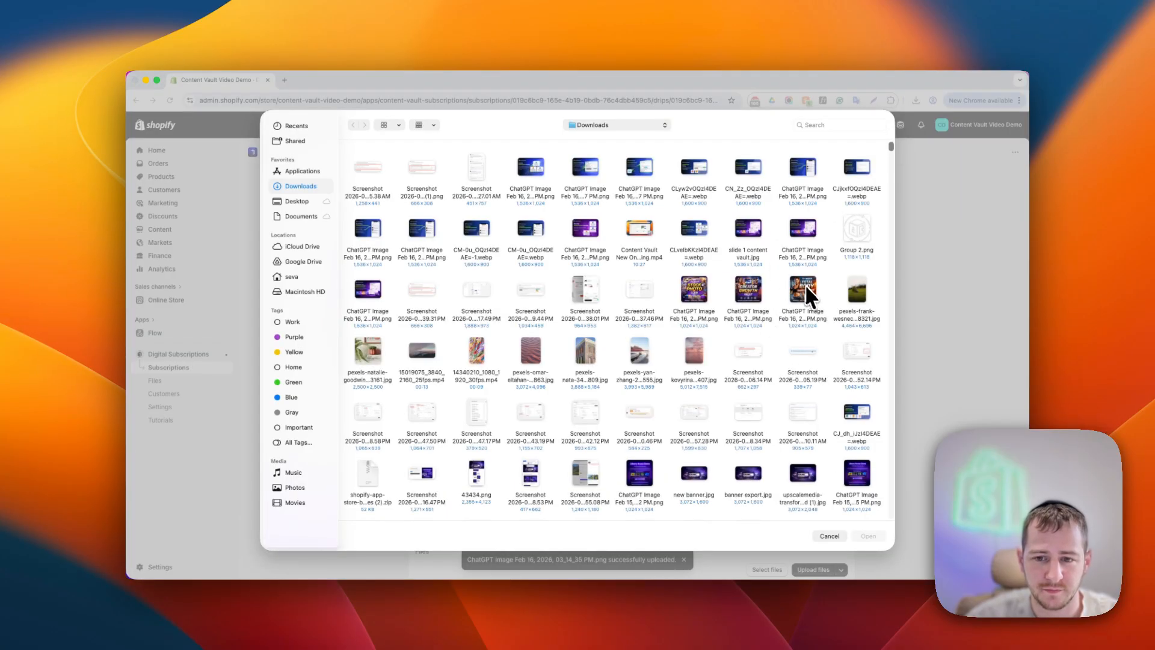
double_click(806, 287)
scroll(842, 325, "down", 3)
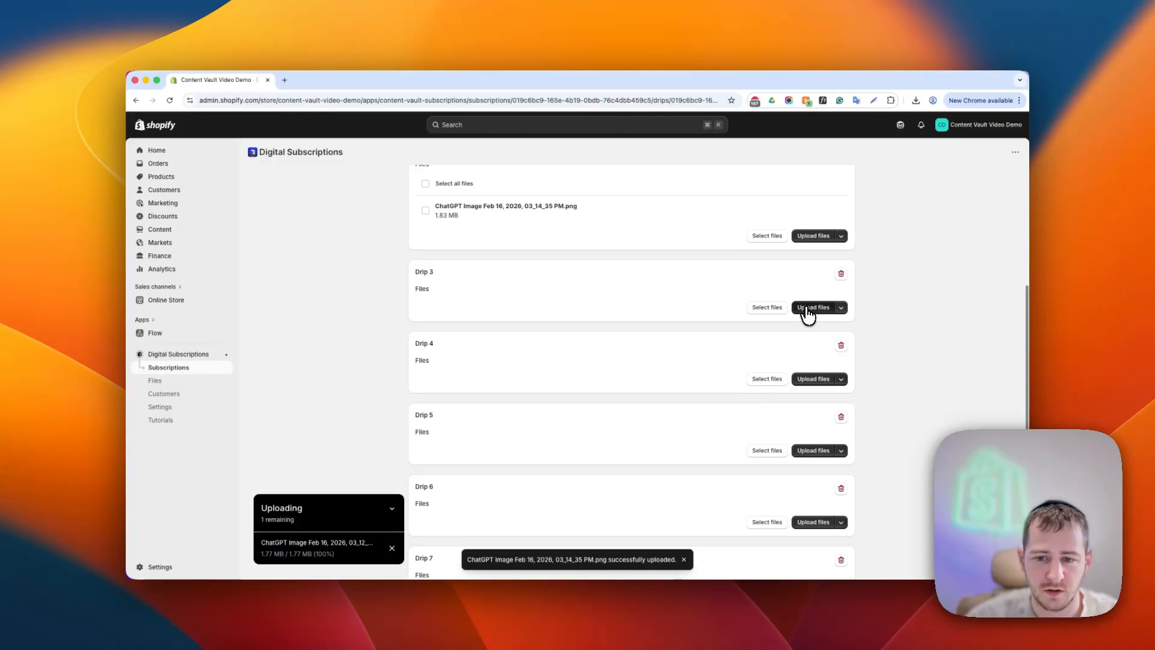
left_click(809, 309)
double_click(858, 309)
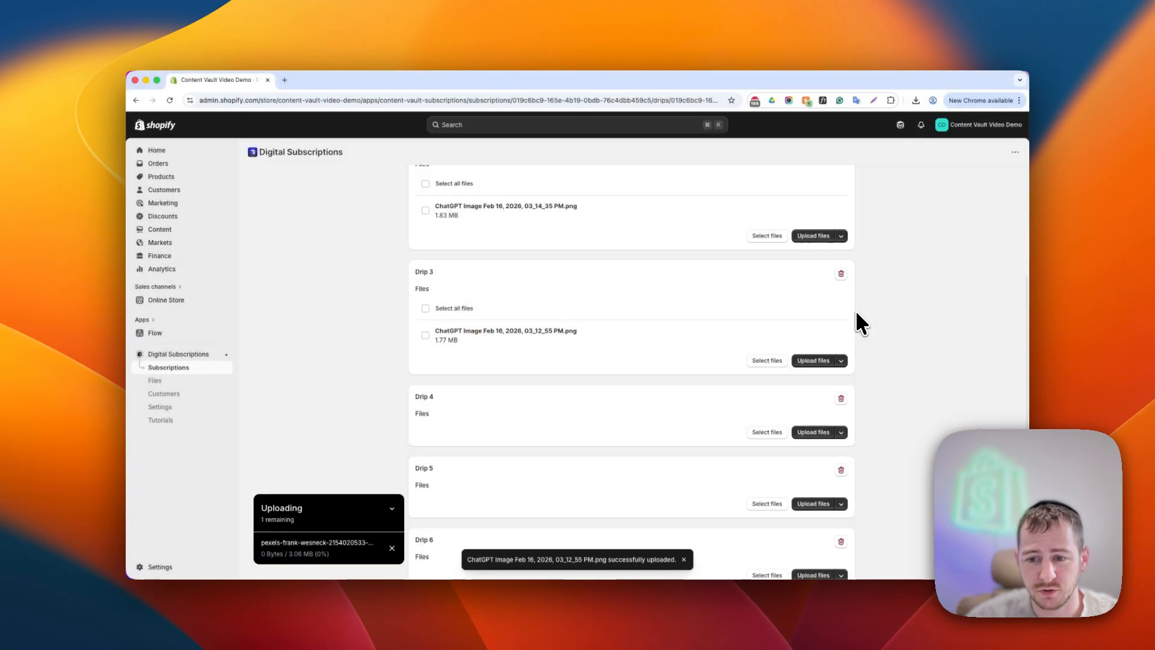
scroll(832, 315, "up", 3)
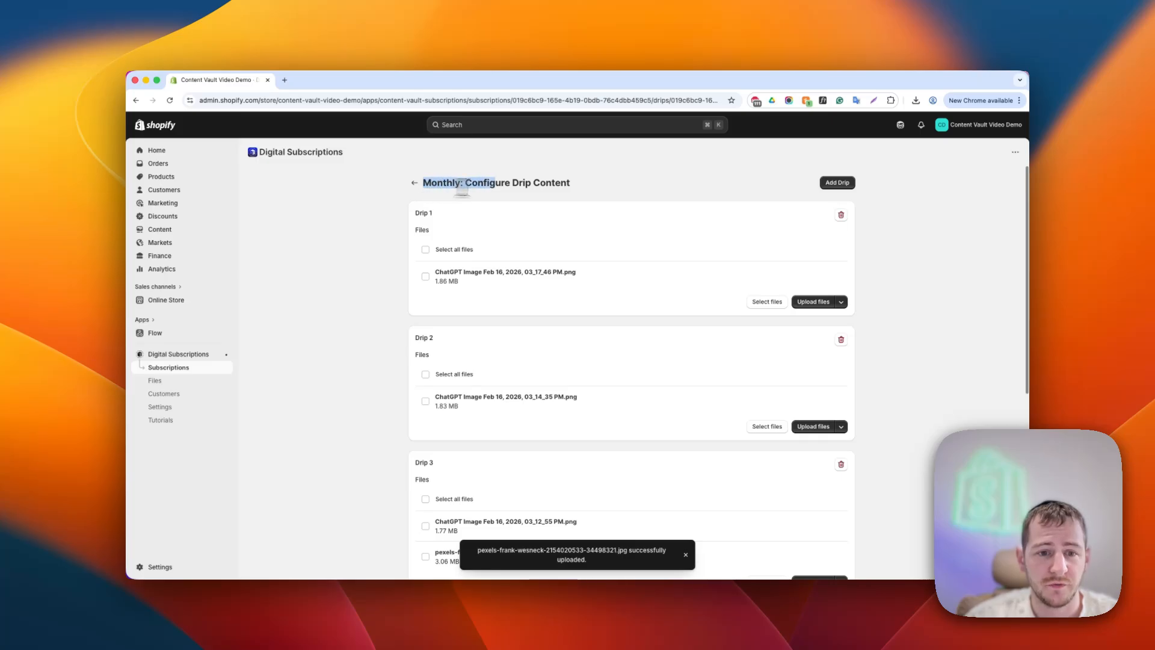
Step: Leave the Monthly drips, open the Yearly plan's drip content configuration and add five drips
left_click(415, 183)
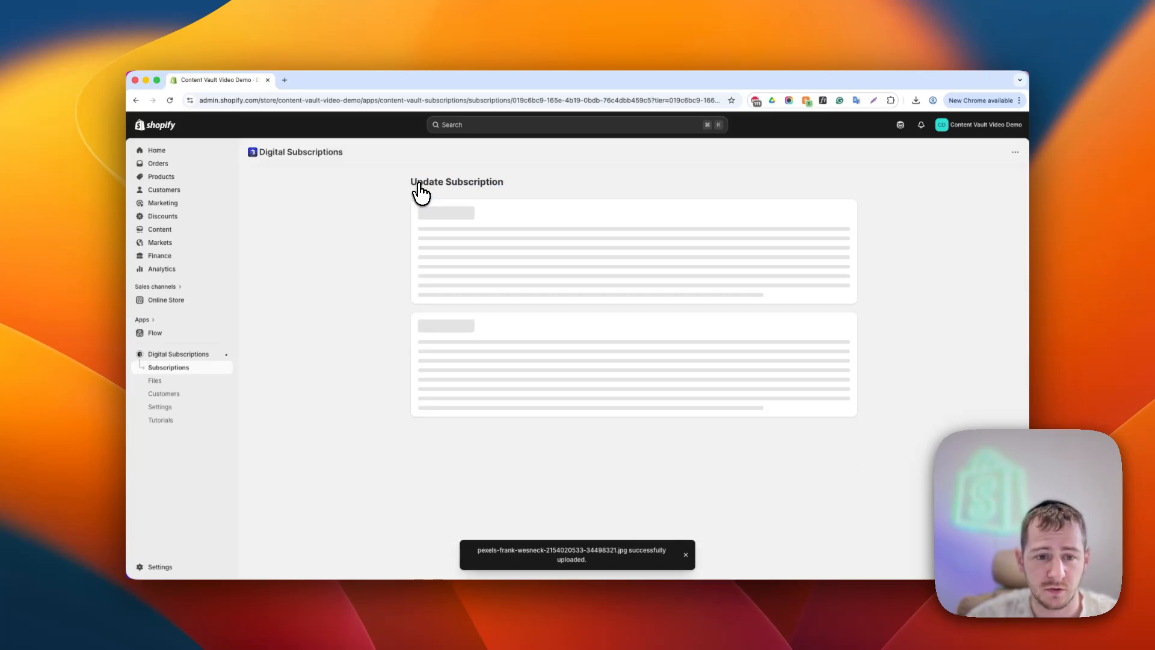
scroll(513, 362, "down", 3)
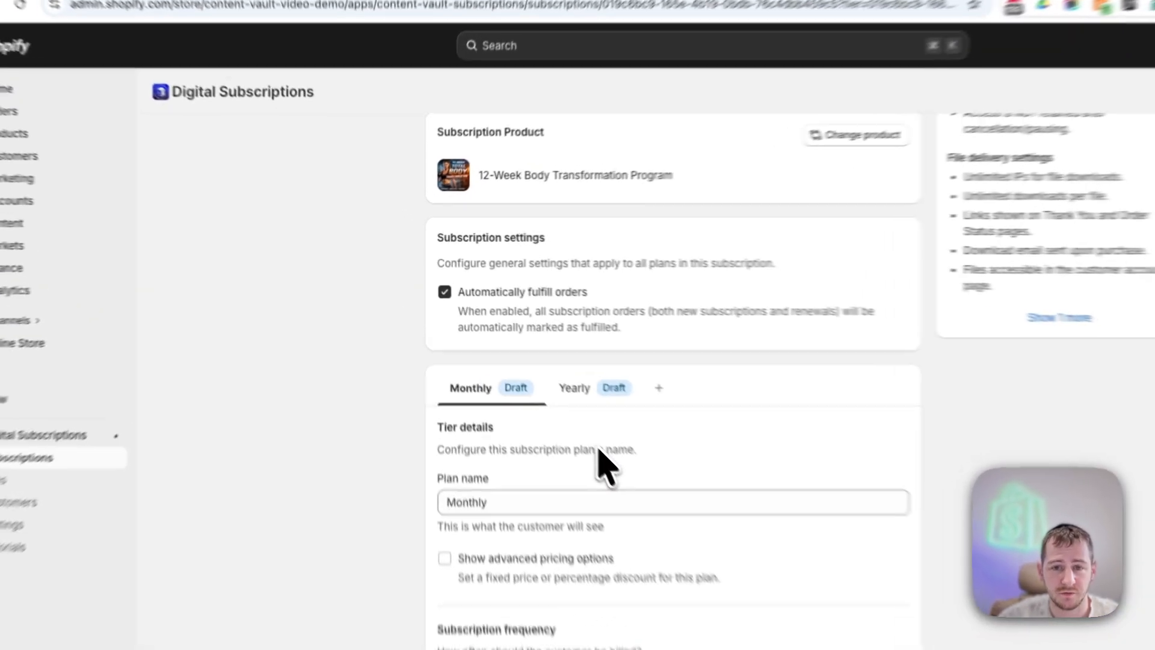
left_click(509, 325)
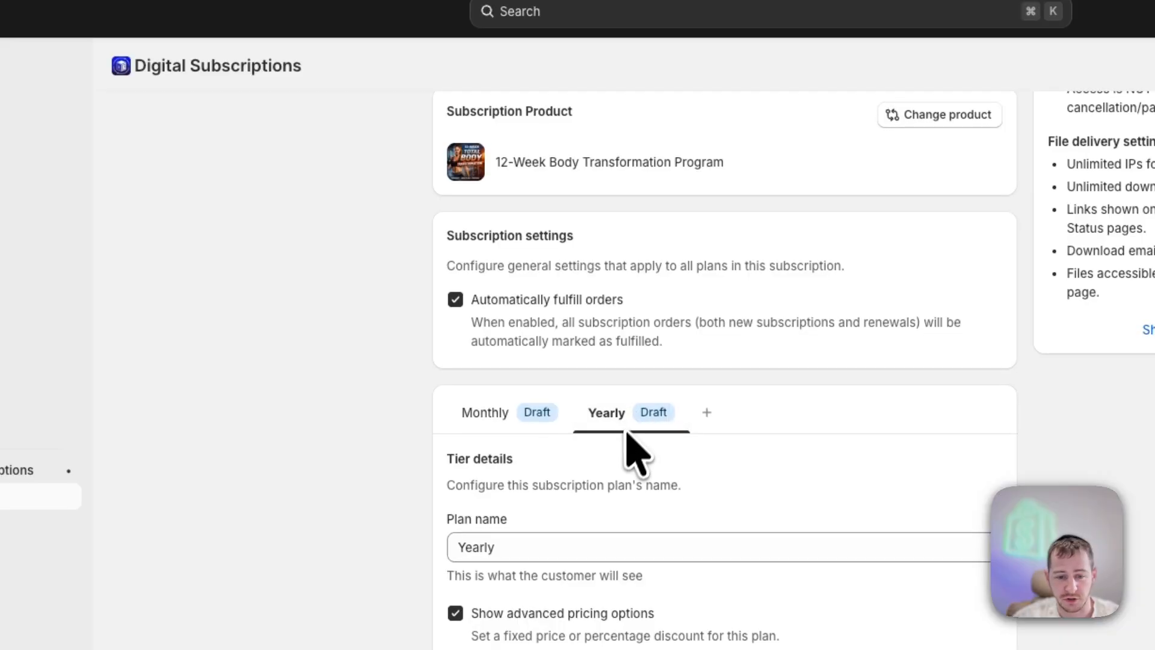
scroll(628, 454, "down", 4)
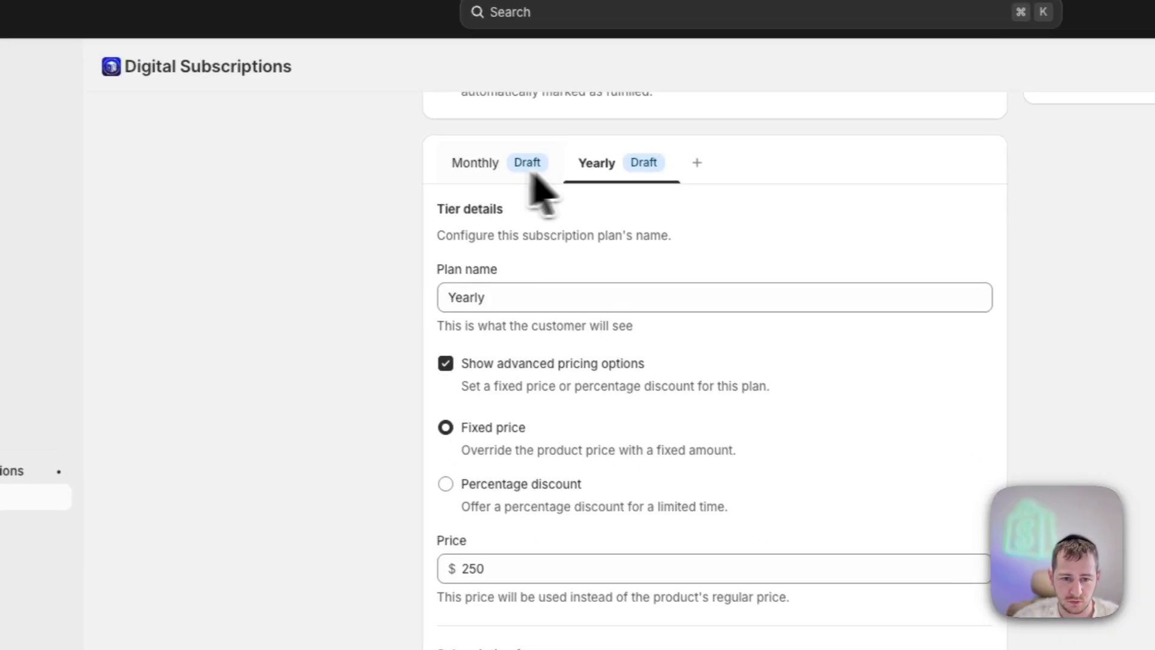
scroll(602, 421, "down", 5)
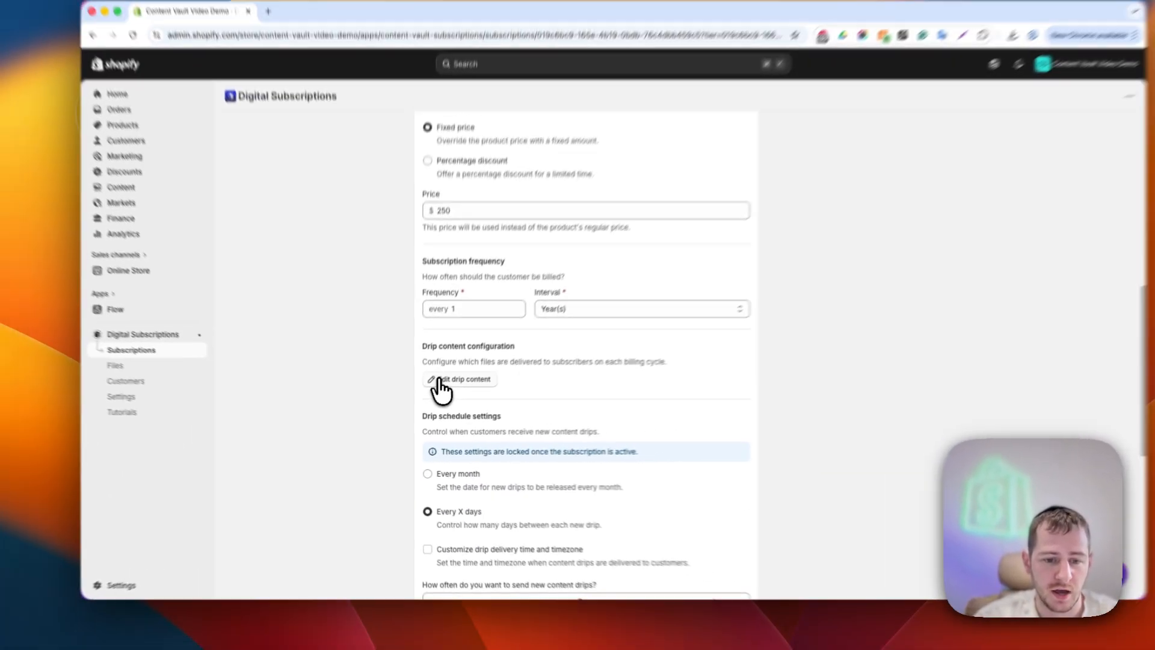
left_click(502, 416)
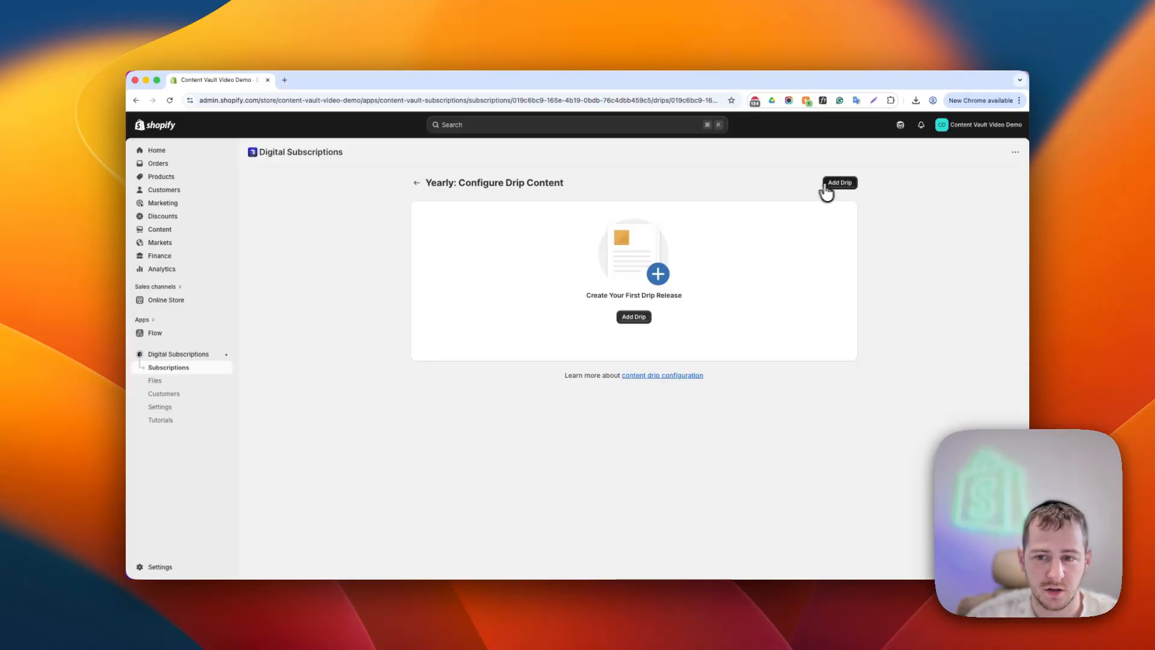
left_click(827, 187)
left_click(828, 186)
left_click(830, 186)
left_click(831, 187)
left_click(832, 186)
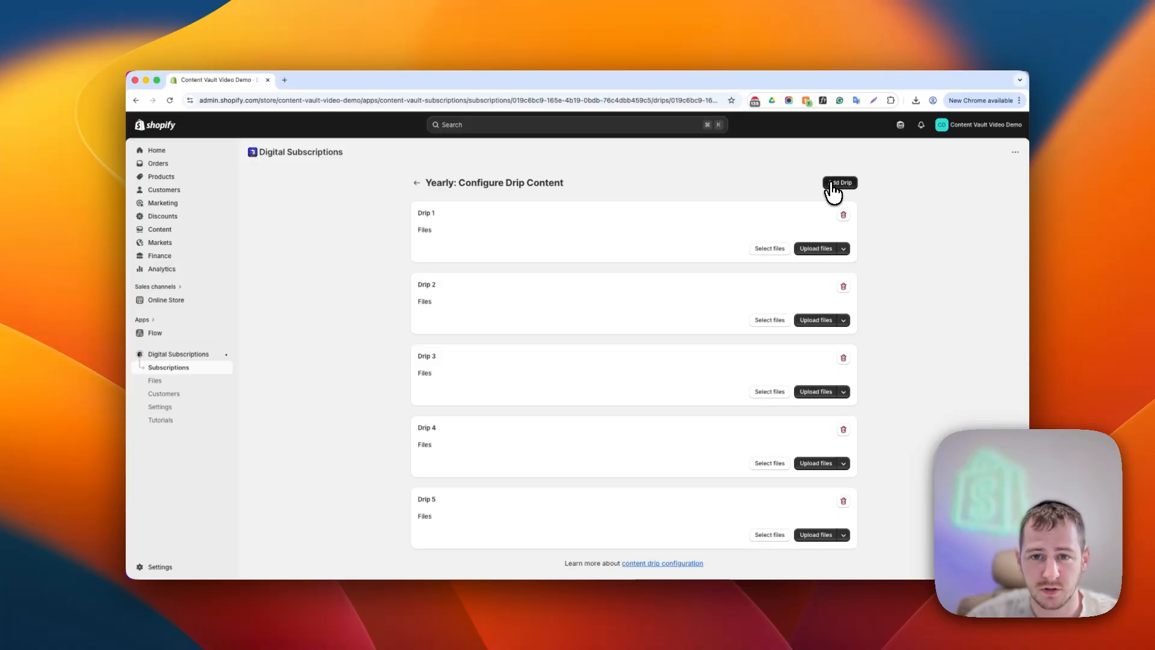
left_click(770, 249)
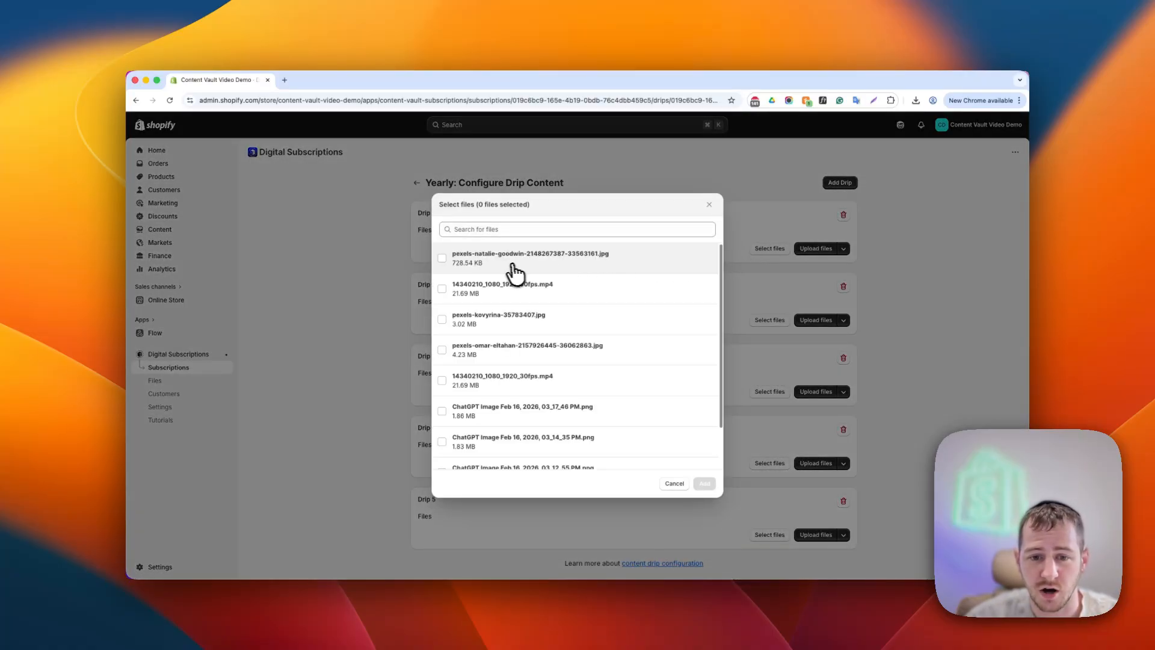
left_click(705, 483)
left_click(774, 373)
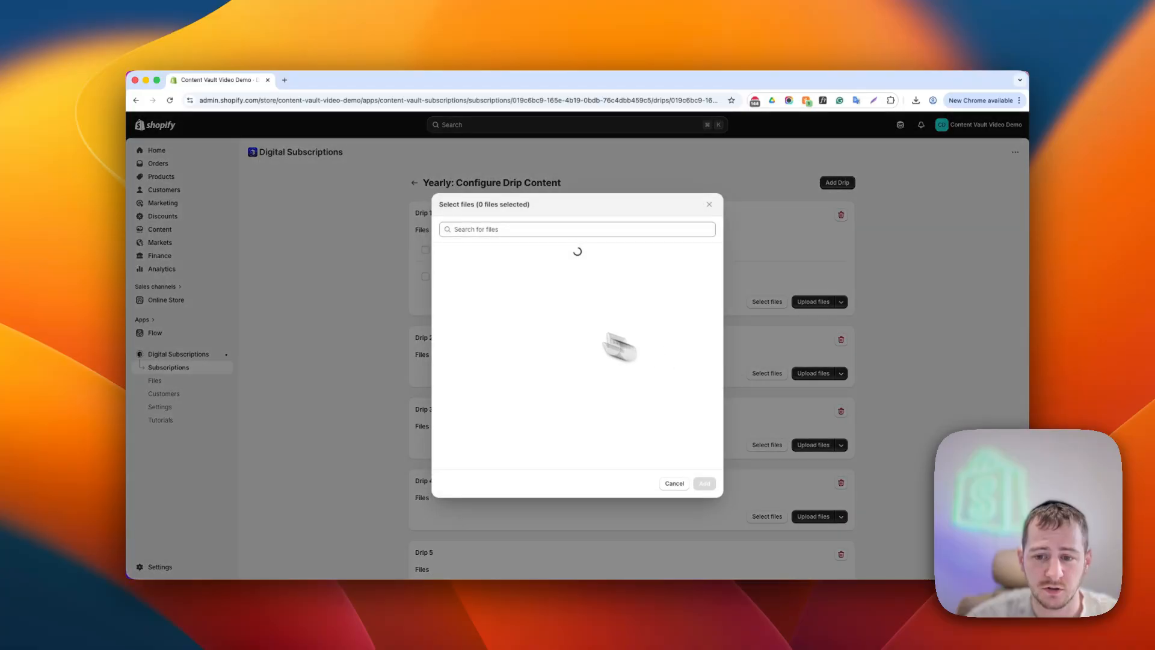
left_click(495, 294)
left_click(704, 483)
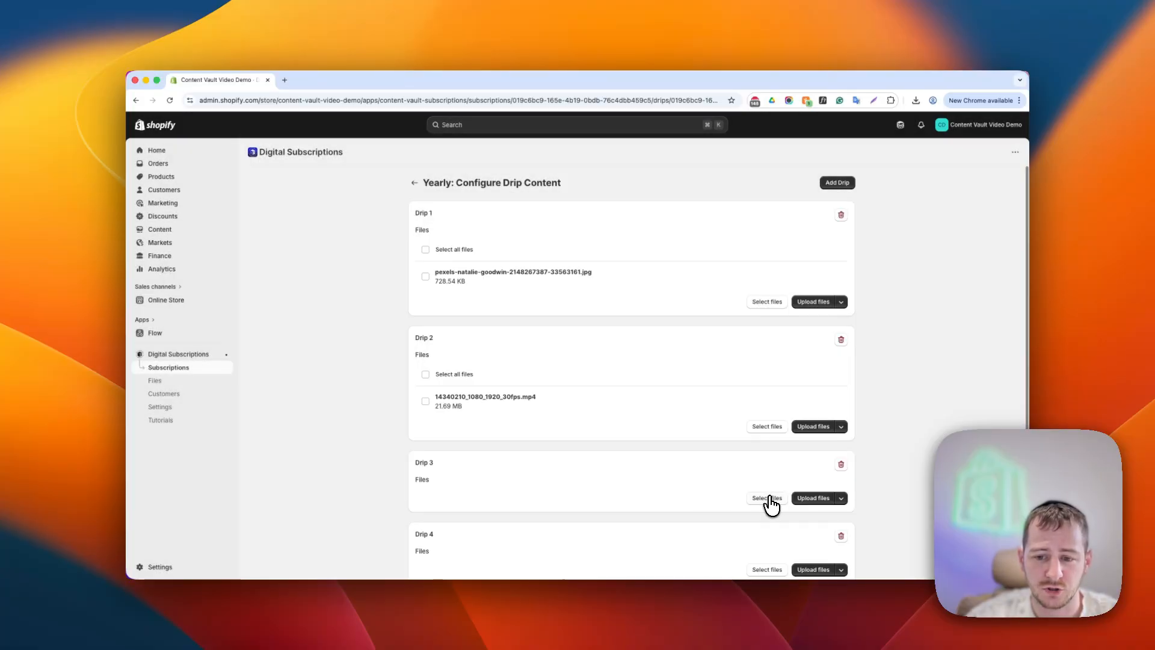
Step: Assign the other existing 14340210_1080_1920_30fps.mp4 file to Drip 3 and pexels-kovyrina-35783407.jpg to Drip 4
left_click(770, 498)
left_click(488, 391)
left_click(702, 484)
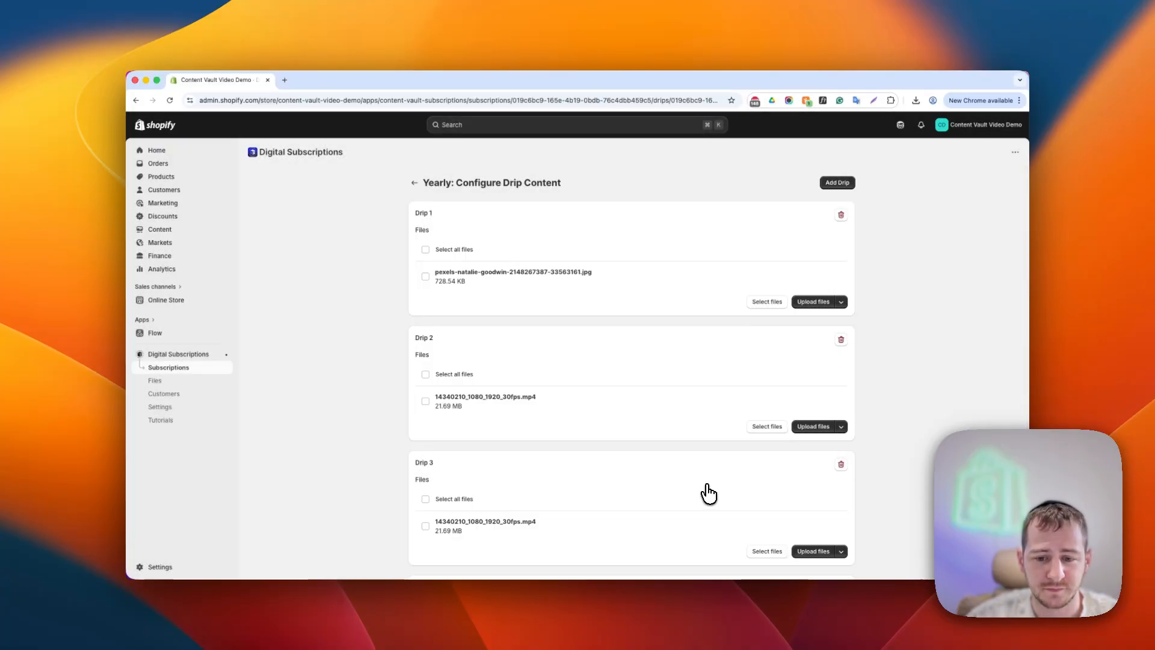
scroll(740, 481, "down", 5)
left_click(767, 465)
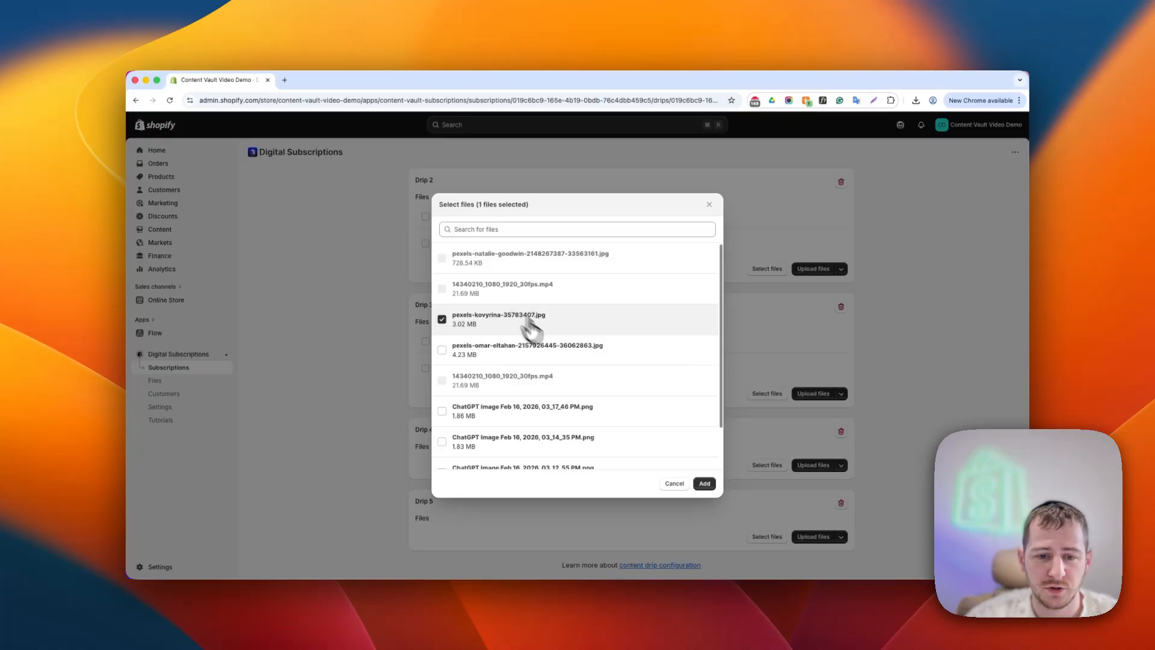
left_click(703, 484)
Step: Return from the Yearly drip content to the subscription and switch to the Monthly plan's settings
scroll(670, 428, "up", 3)
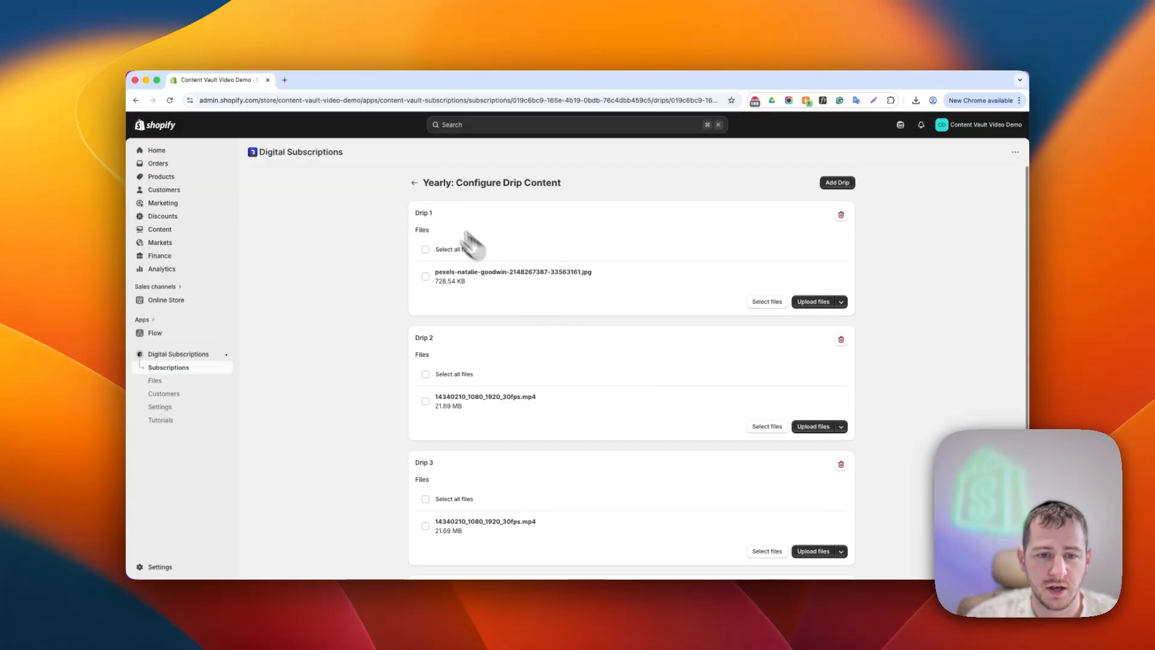
left_click(414, 184)
scroll(517, 325, "down", 5)
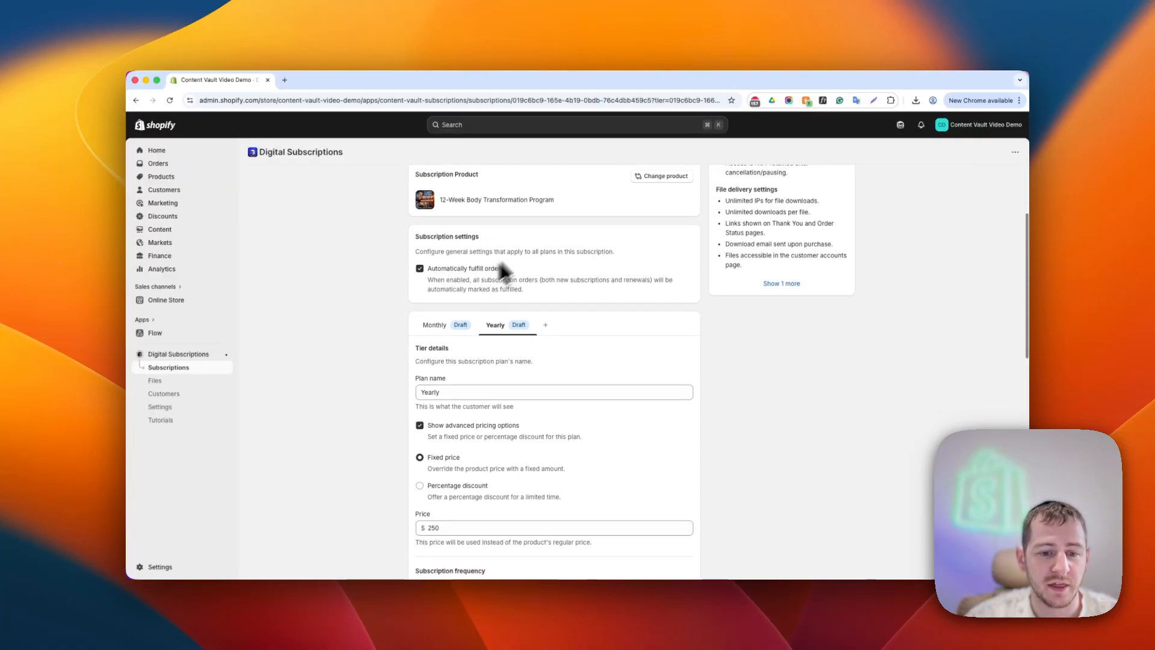
scroll(541, 364, "down", 6)
scroll(538, 363, "up", 6)
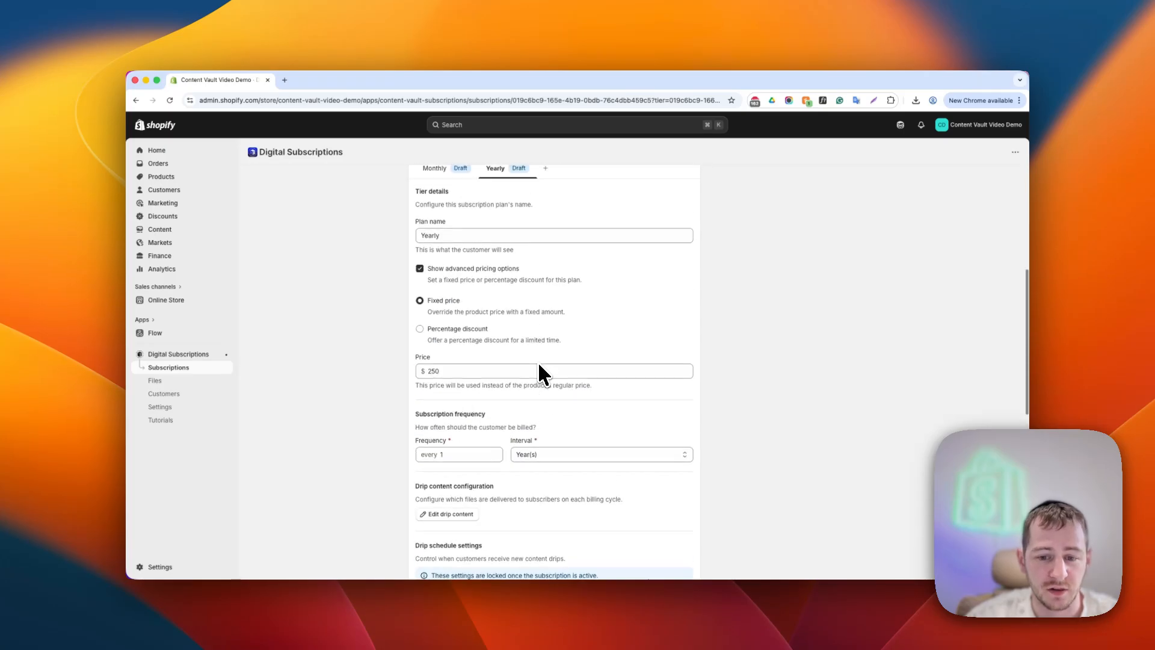
scroll(539, 364, "up", 2)
left_click(434, 275)
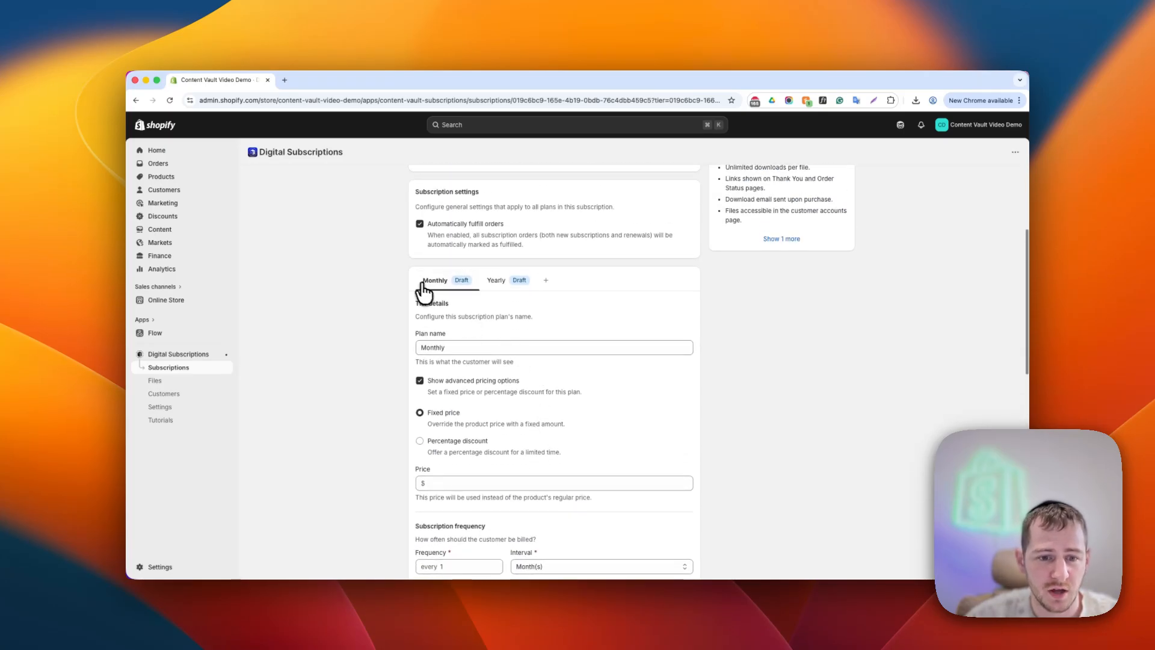
scroll(569, 361, "down", 3)
scroll(570, 364, "down", 10)
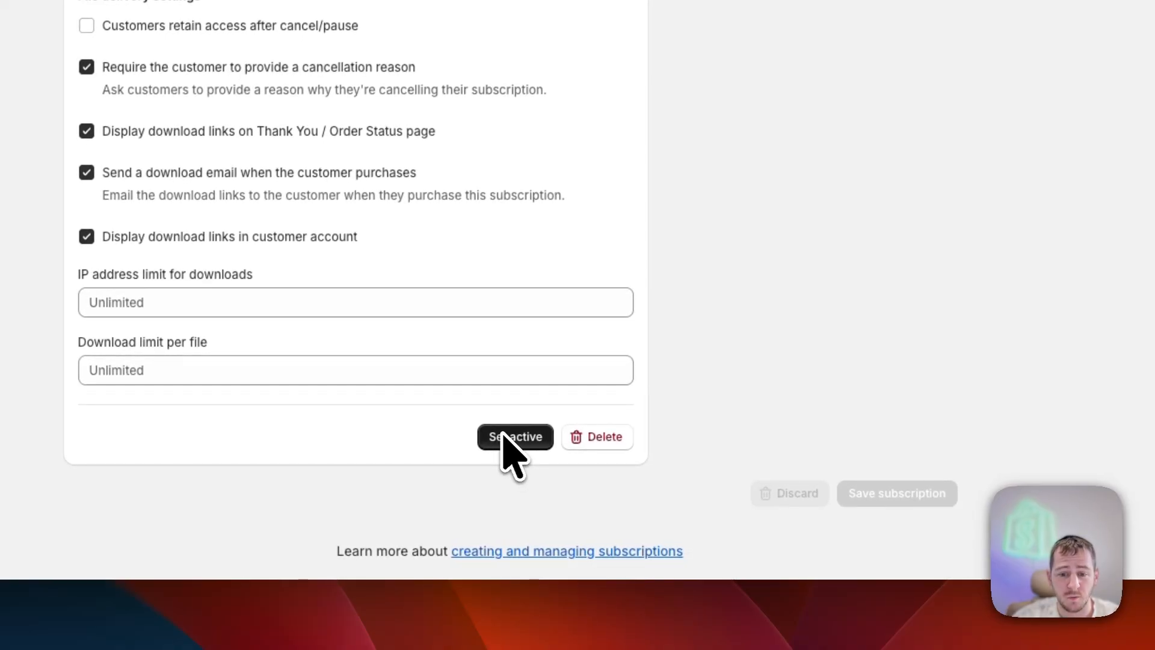
Step: Review the Monthly plan's drip schedule settings and set the Monthly plan active
scroll(611, 400, "up", 5)
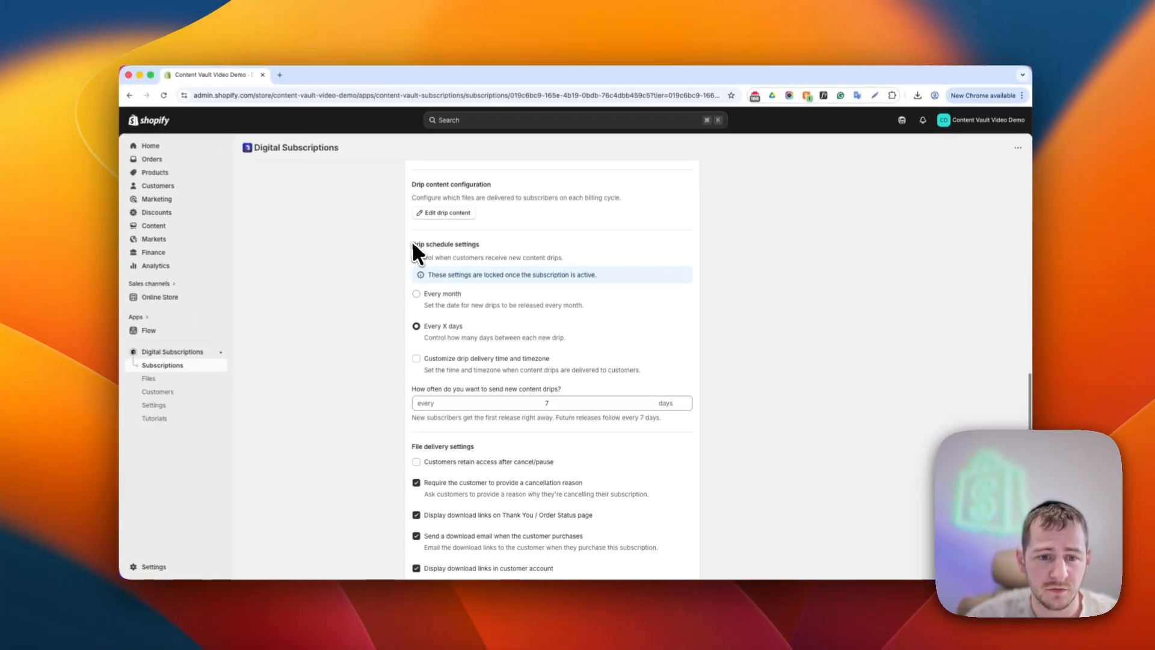
left_click_drag(413, 244, 480, 246)
left_click(746, 340)
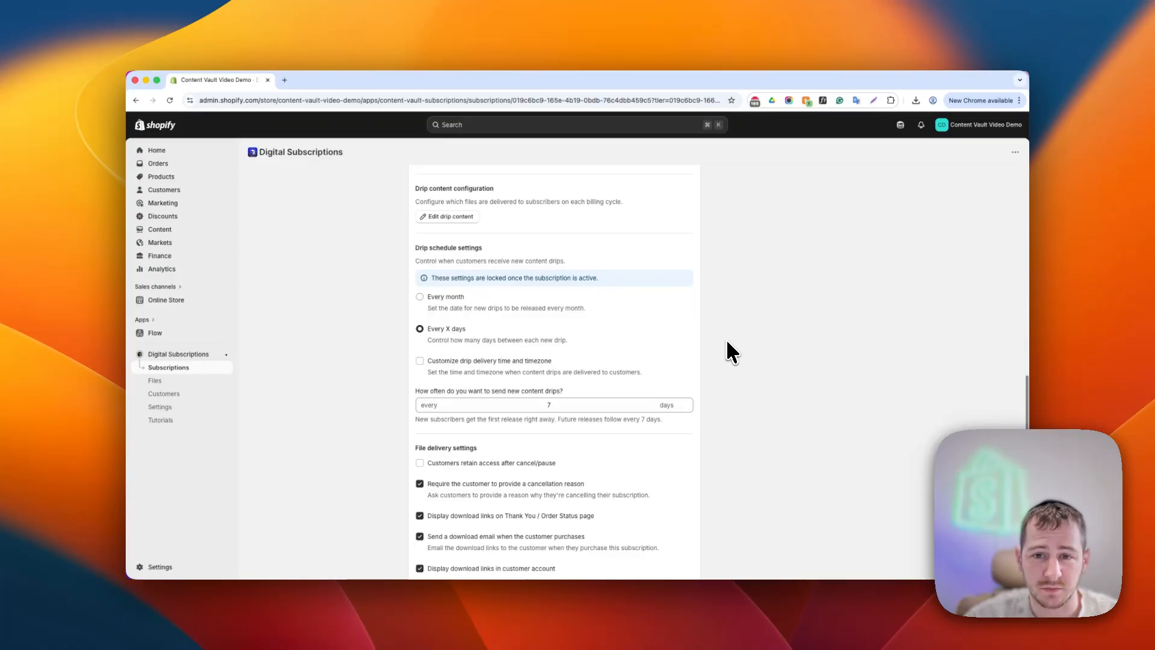
scroll(727, 348, "down", 3)
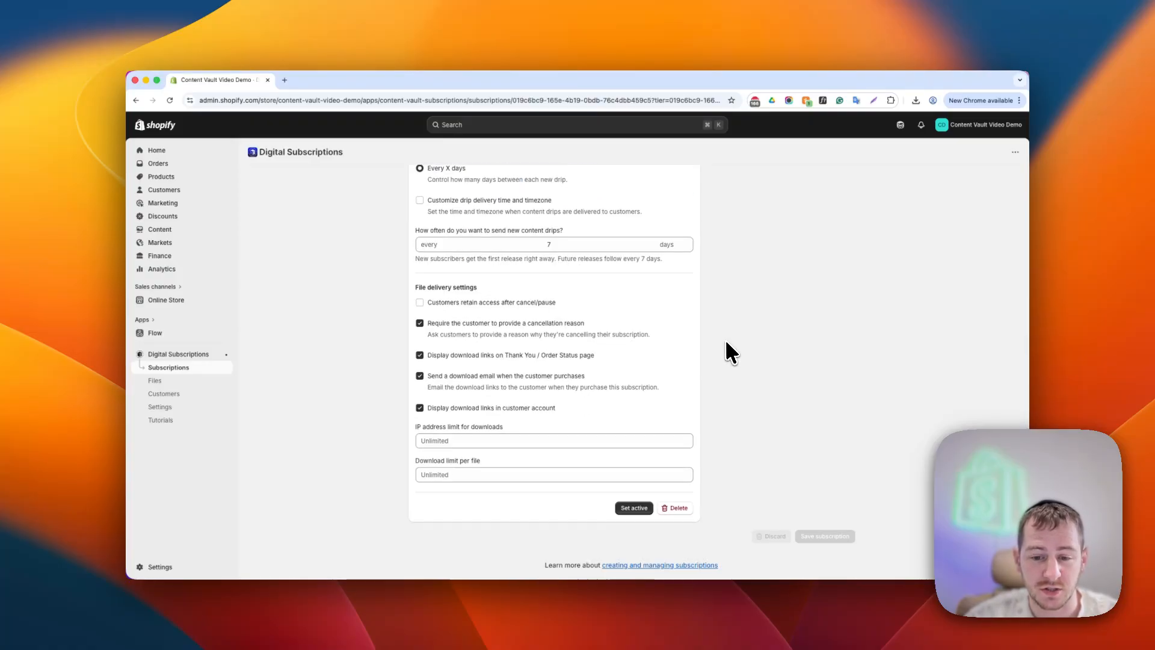
scroll(572, 325, "up", 6)
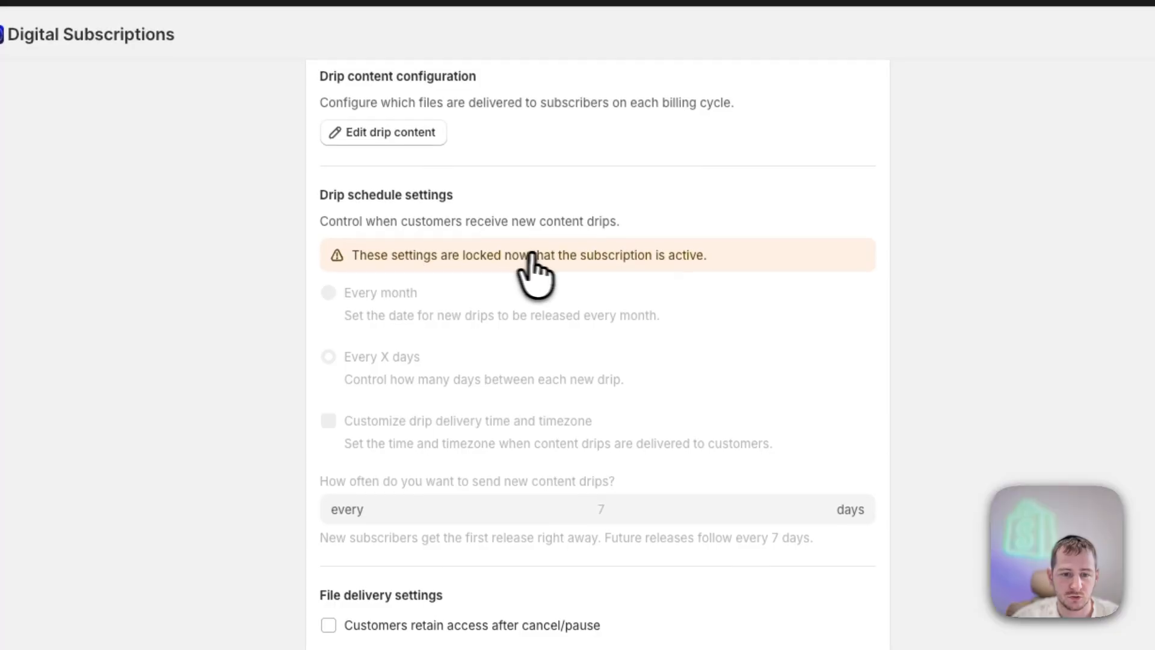
scroll(555, 386, "up", 7)
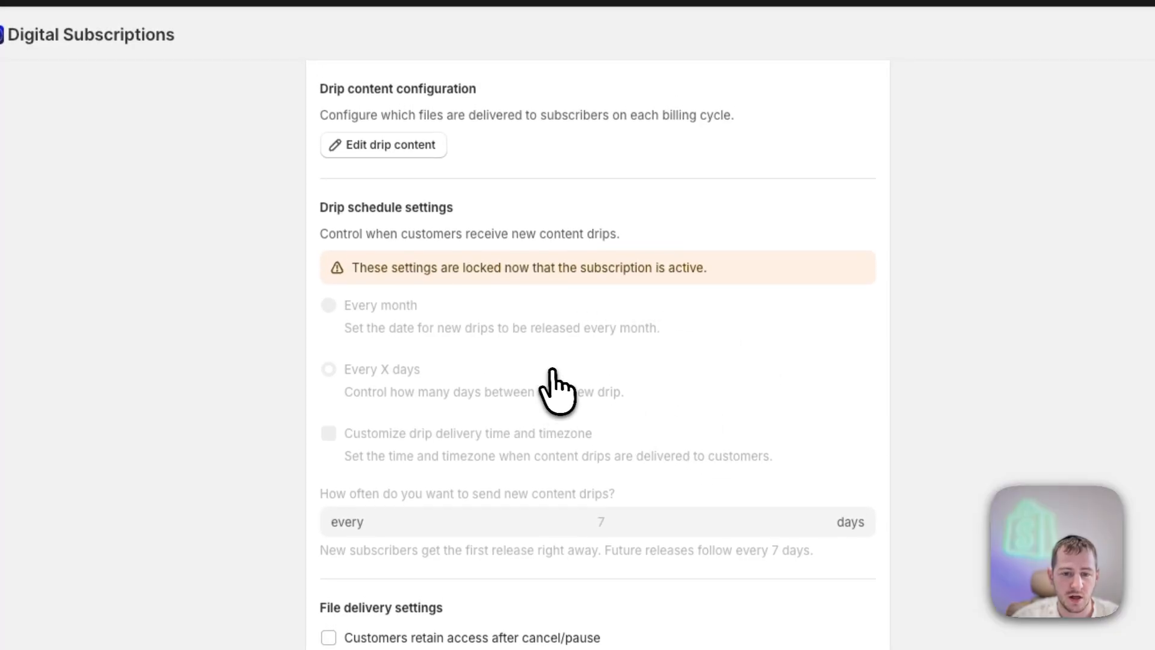
scroll(480, 425, "up", 6)
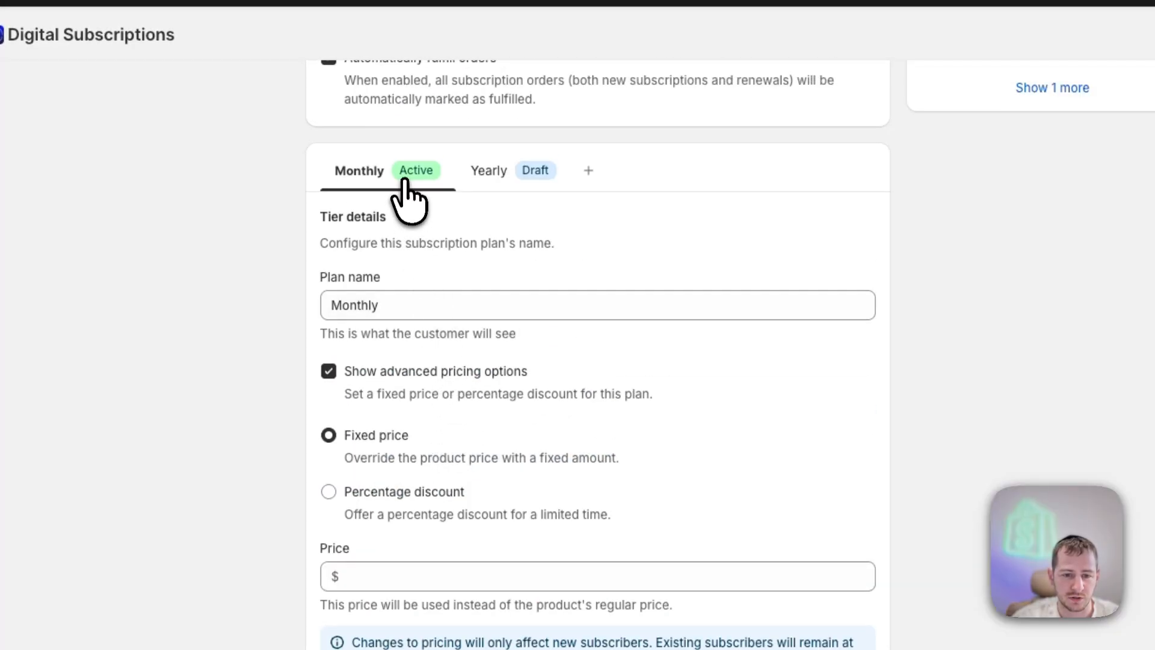
Step: Switch to the Yearly plan and set it active
left_click(503, 172)
scroll(774, 443, "down", 15)
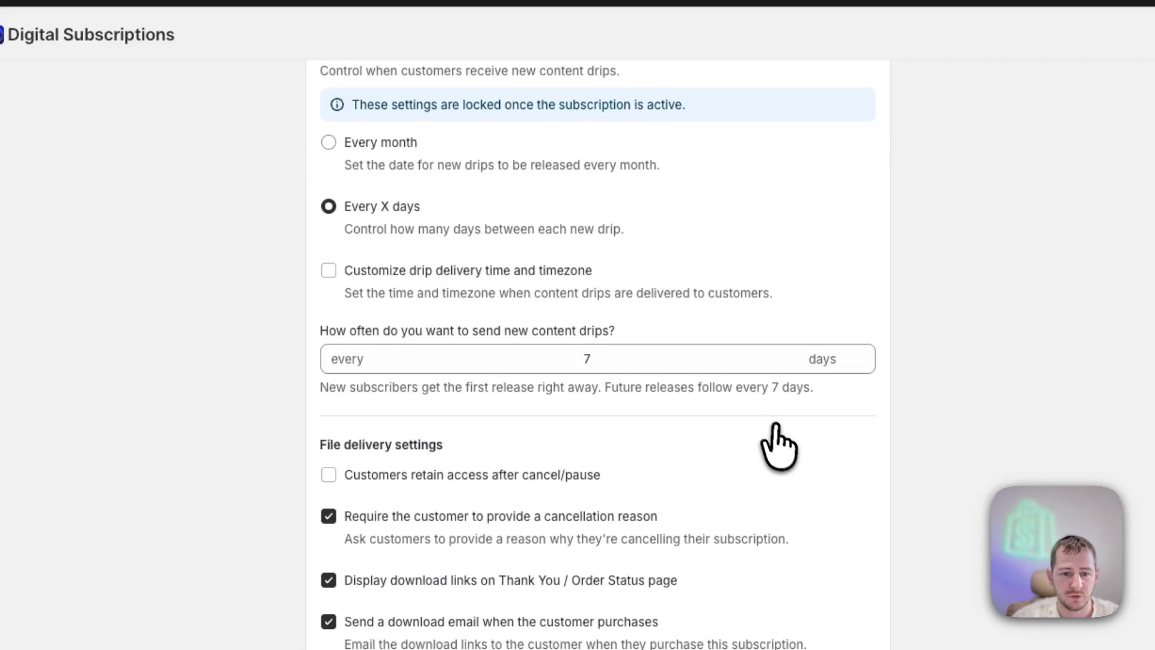
left_click(624, 561)
Step: Open the 12-Week Body Transformation Program's storefront page and examine its Monthly and Yearly purchase options
scroll(602, 373, "up", 15)
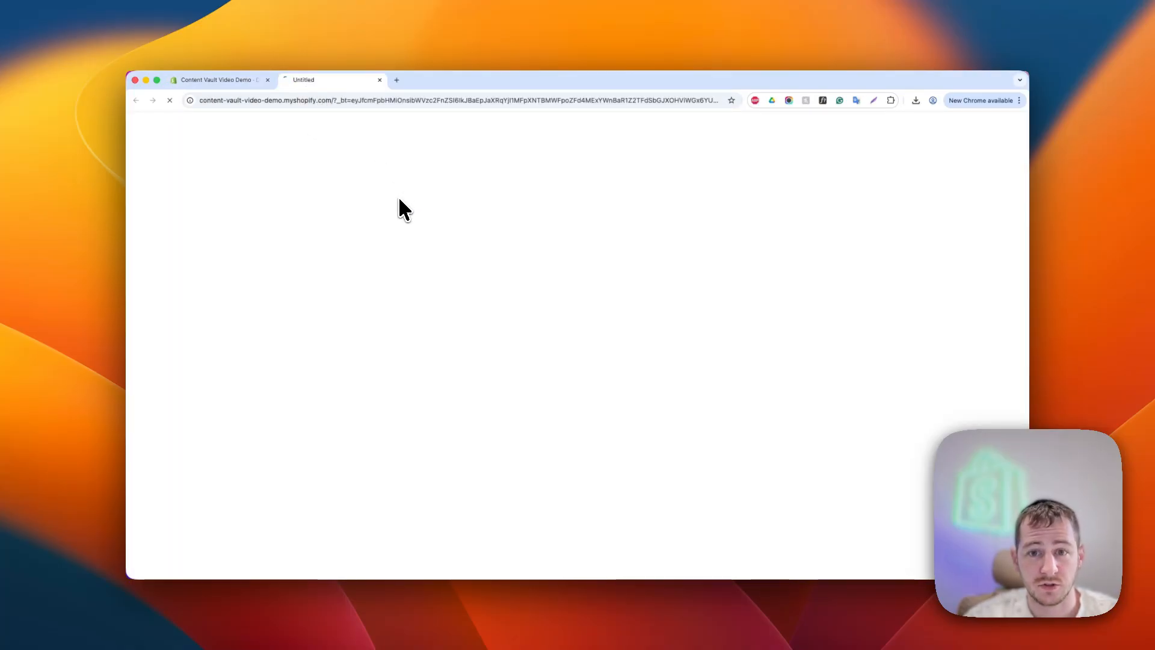
scroll(398, 202, "down", 5)
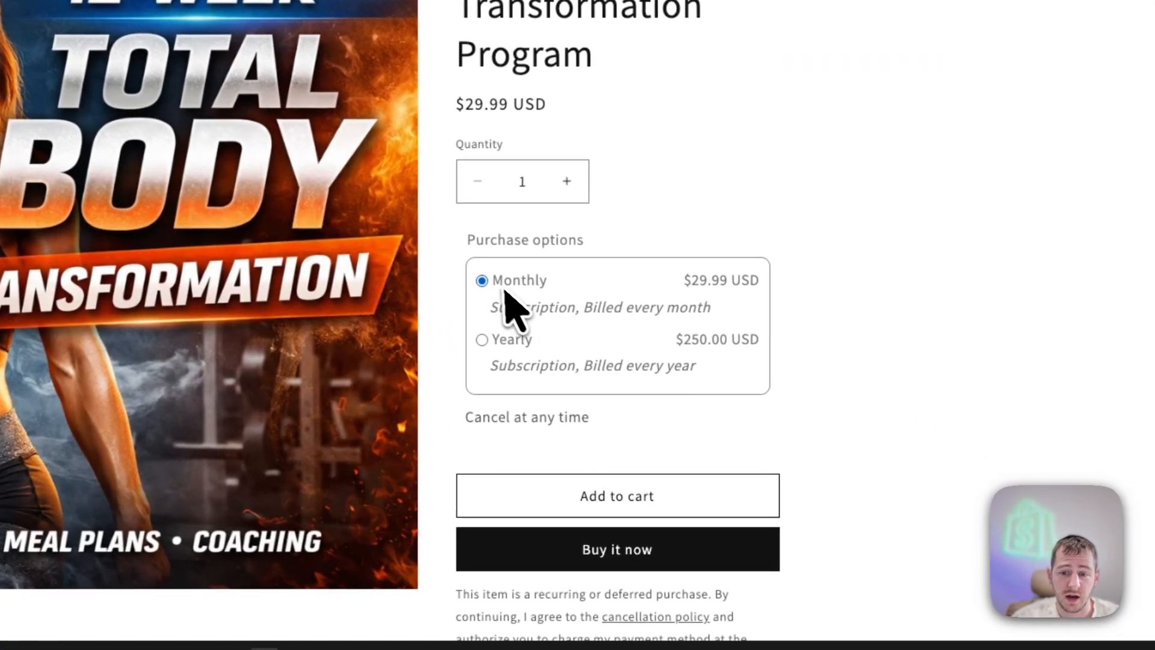
double_click(569, 289)
left_click(697, 283)
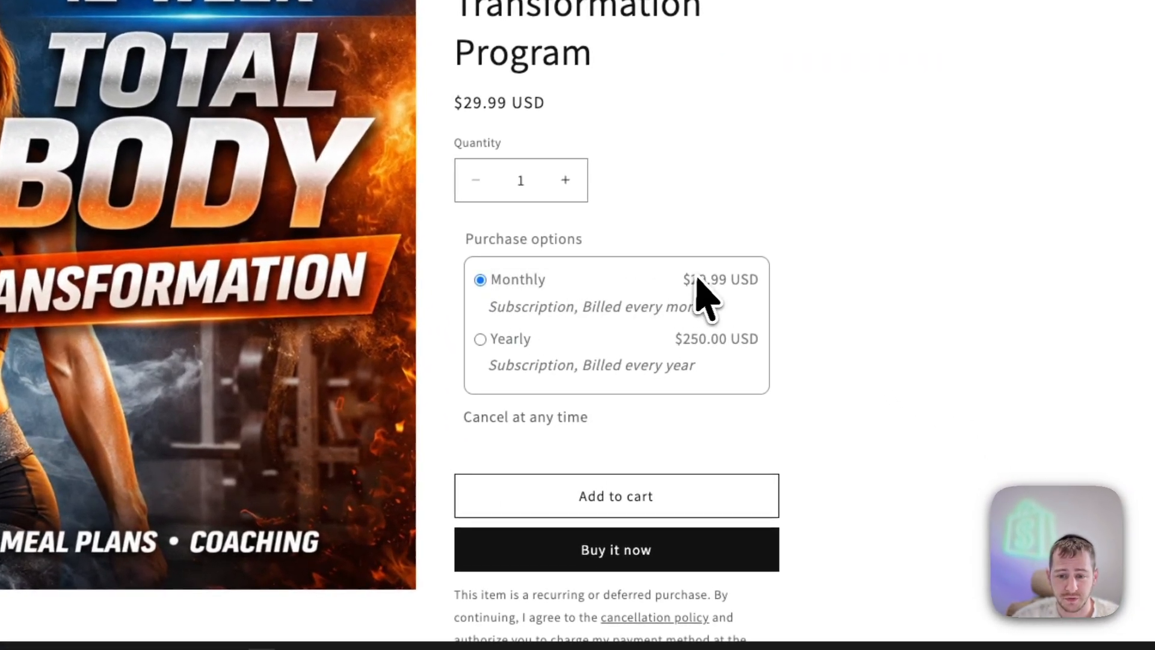
left_click_drag(756, 284, 768, 287)
left_click(743, 283)
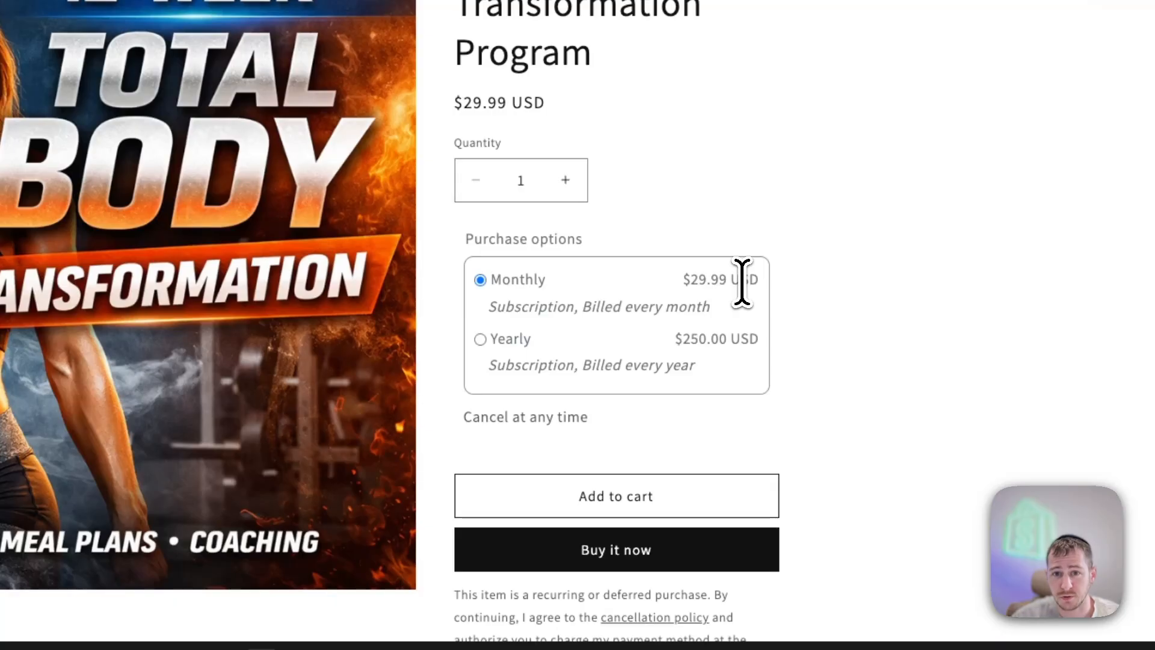
left_click_drag(489, 342, 712, 376)
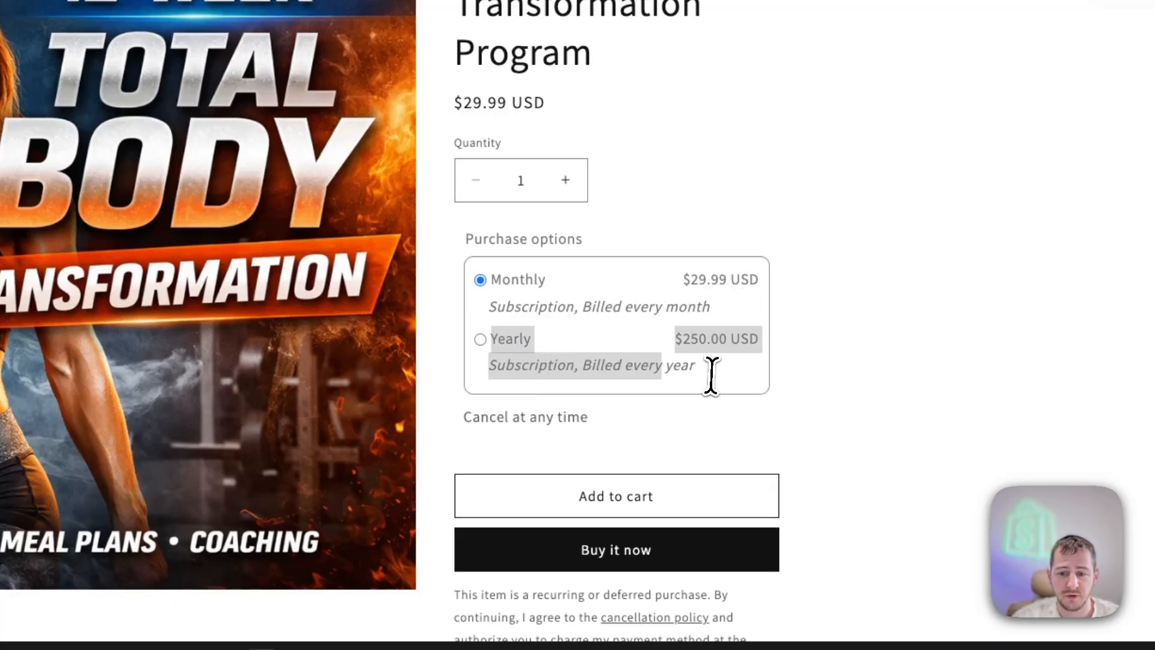
left_click(699, 360)
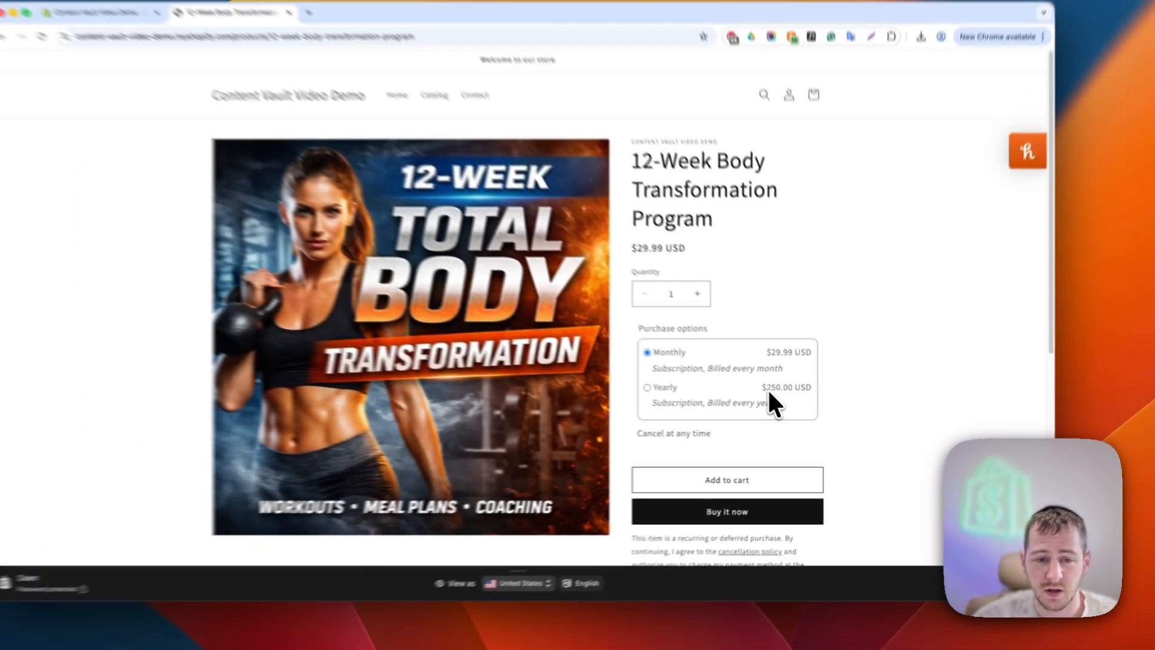